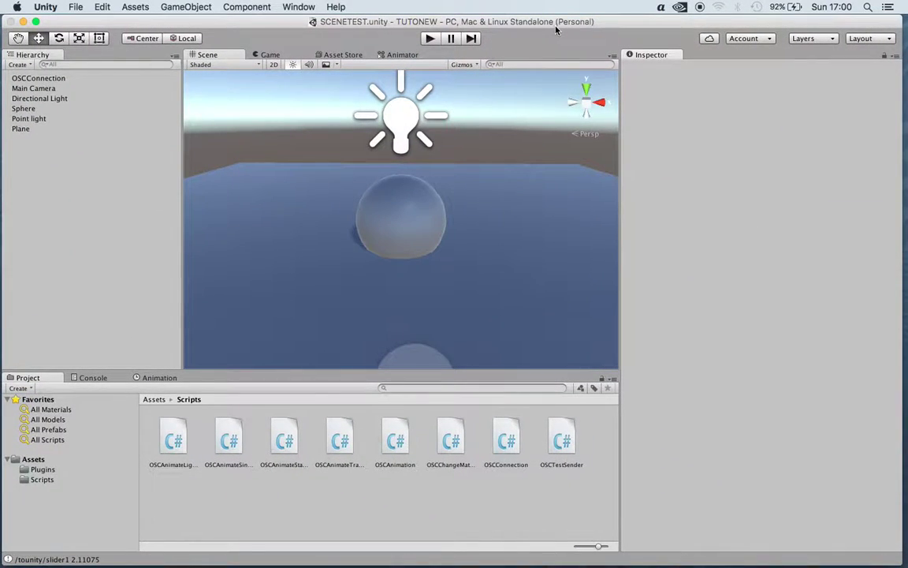
{"action": "mouse_move", "coordinate": [2, 2]}
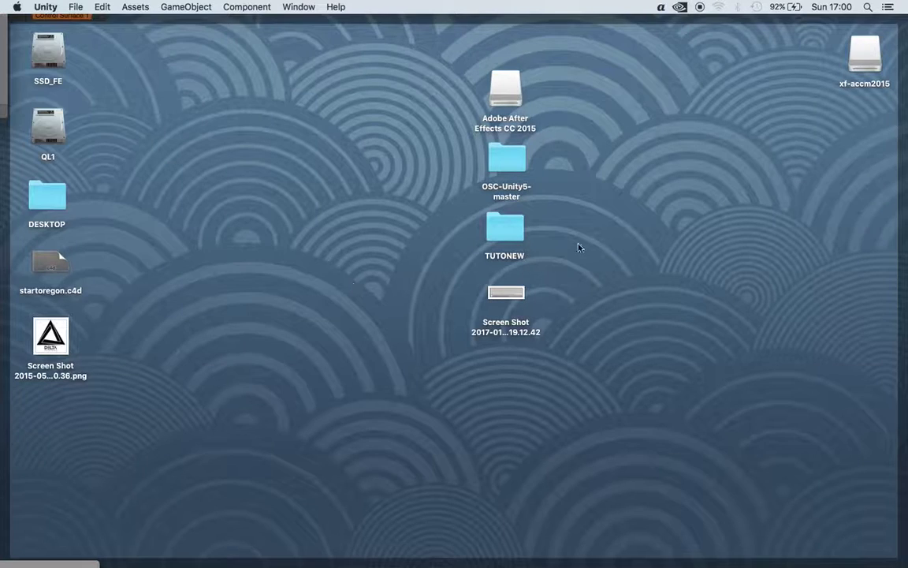
{"action": "left_click", "coordinate": [512, 170]}
{"action": "key", "text": "F11"}
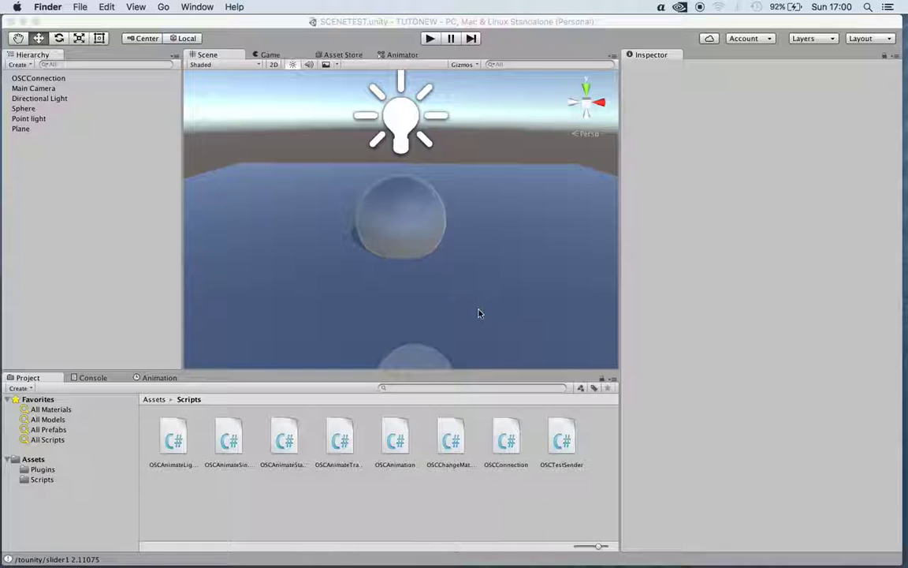
{"action": "left_click", "coordinate": [216, 21]}
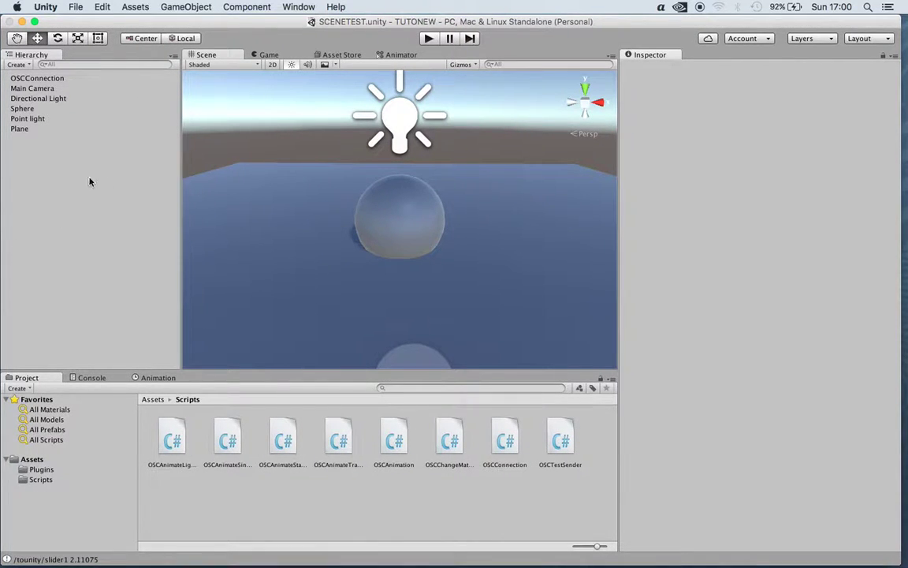
{"action": "left_click", "coordinate": [166, 7]}
{"action": "left_click", "coordinate": [138, 7]}
{"action": "left_click", "coordinate": [256, 6]}
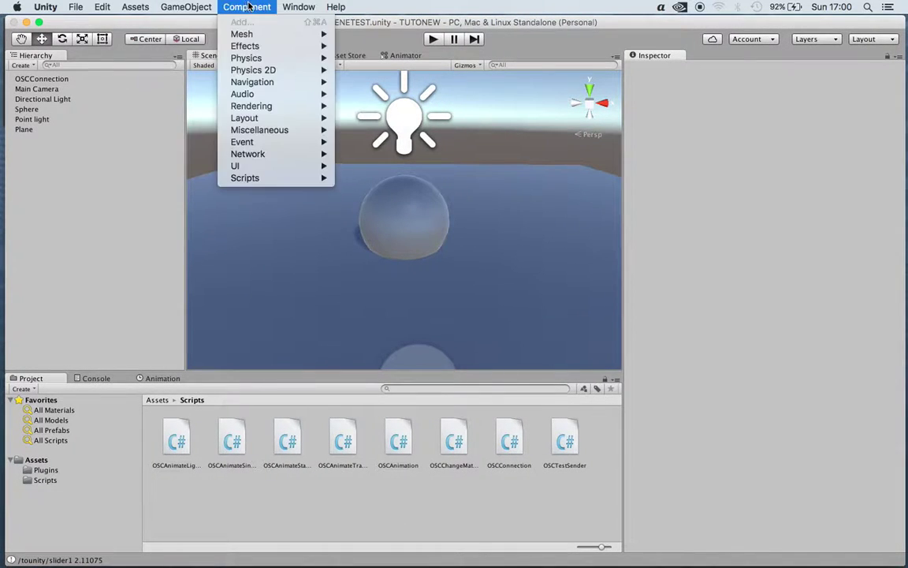
{"action": "left_click", "coordinate": [186, 6]}
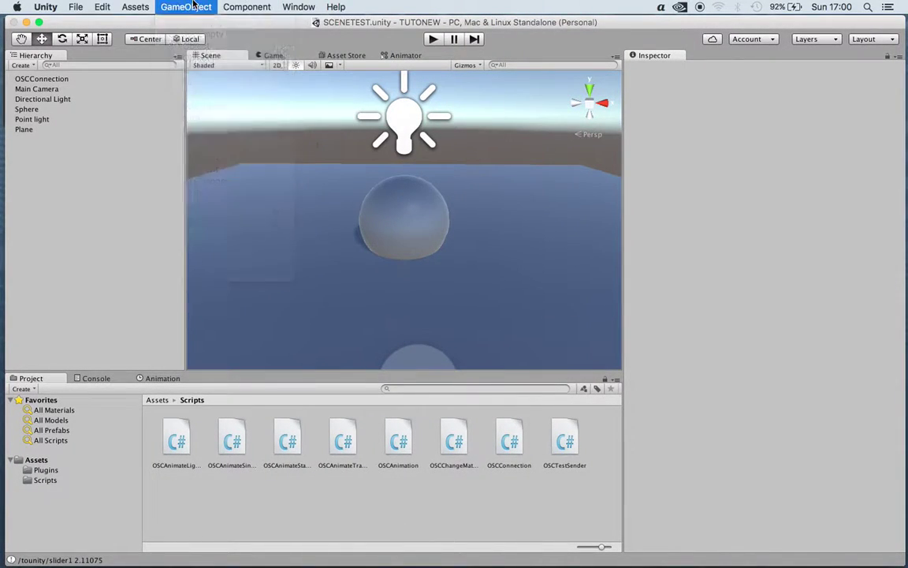
Open the OSC-Unity5-master folder on the desktop, highlight OSC-Unity5.unitypackage, and bring the Unity window back into view
{"action": "left_click_drag", "start_coordinate": [166, 24], "coordinate": [167, 384]}
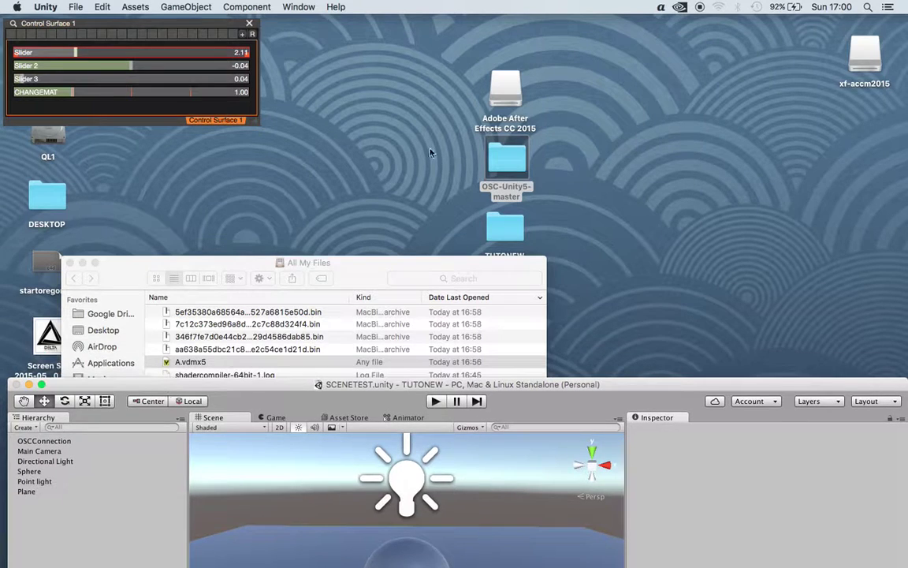
{"action": "double_click", "coordinate": [488, 157]}
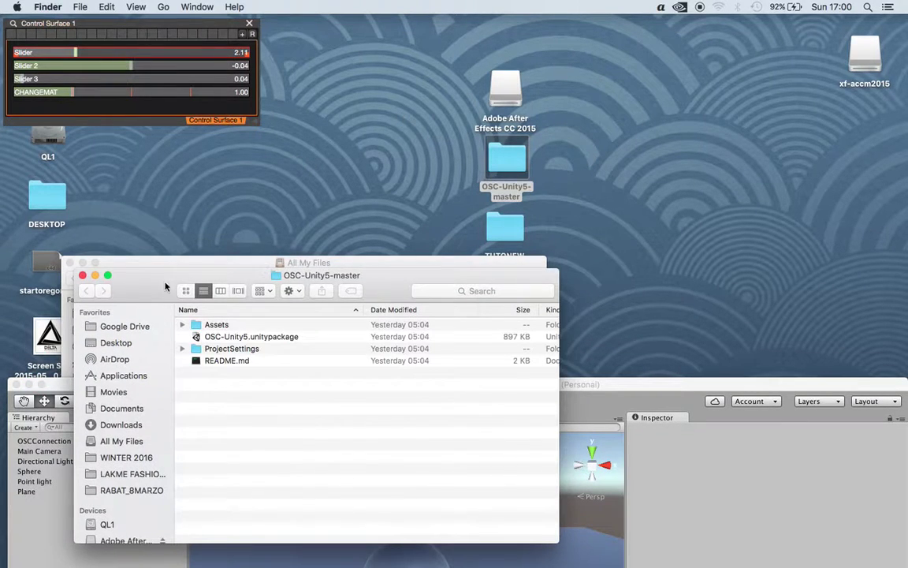
{"action": "left_click_drag", "start_coordinate": [165, 285], "coordinate": [233, 192]}
{"action": "left_click", "coordinate": [455, 245]}
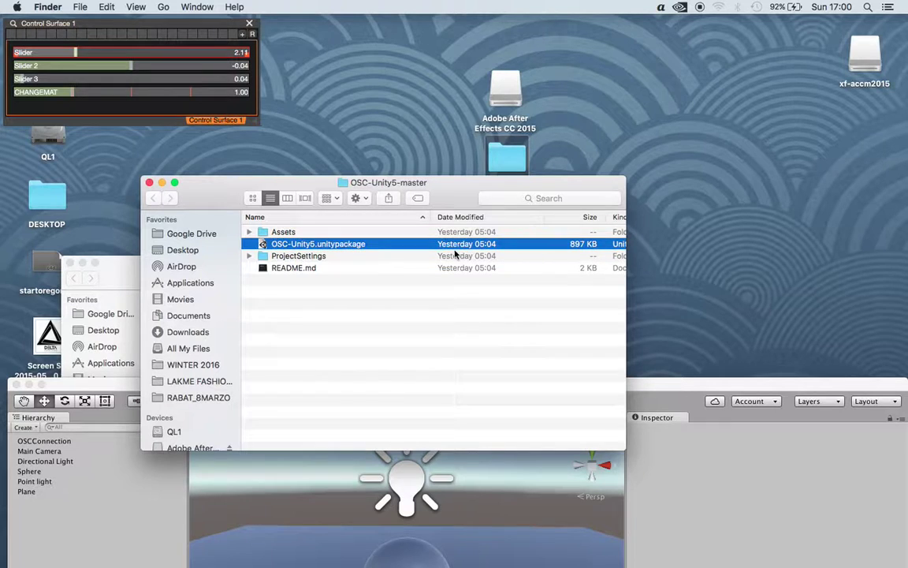
{"action": "left_click_drag", "start_coordinate": [205, 185], "coordinate": [349, 102]}
{"action": "left_click_drag", "start_coordinate": [260, 384], "coordinate": [261, 4]}
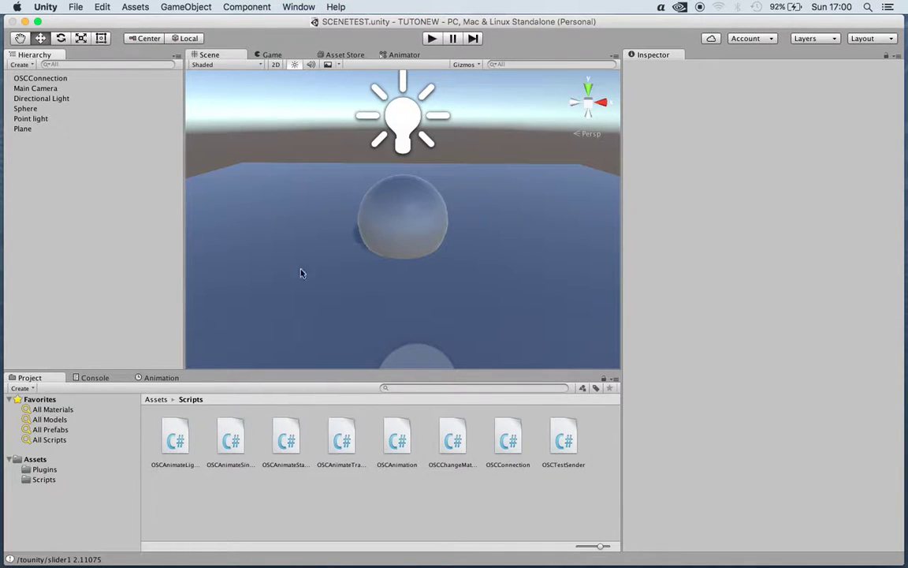
Examine the OSCConnection object's OSC Connection script and the OSC scripts available to add as components
{"action": "left_click", "coordinate": [47, 79]}
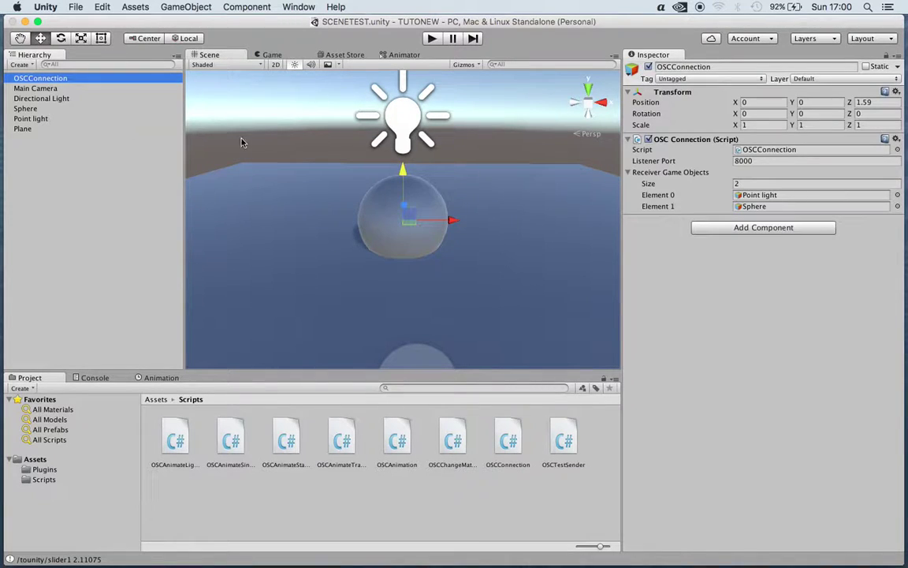
{"action": "left_click", "coordinate": [163, 6]}
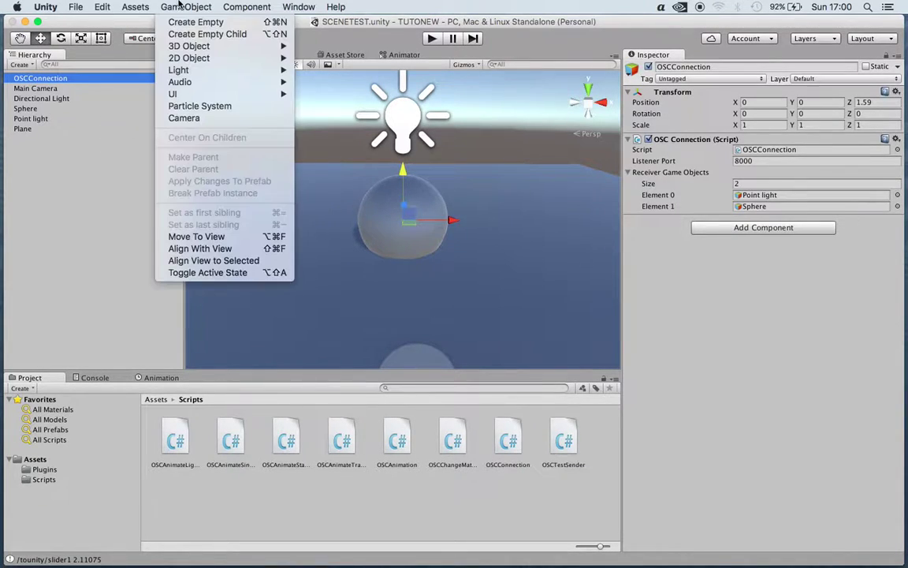
{"action": "left_click", "coordinate": [180, 6]}
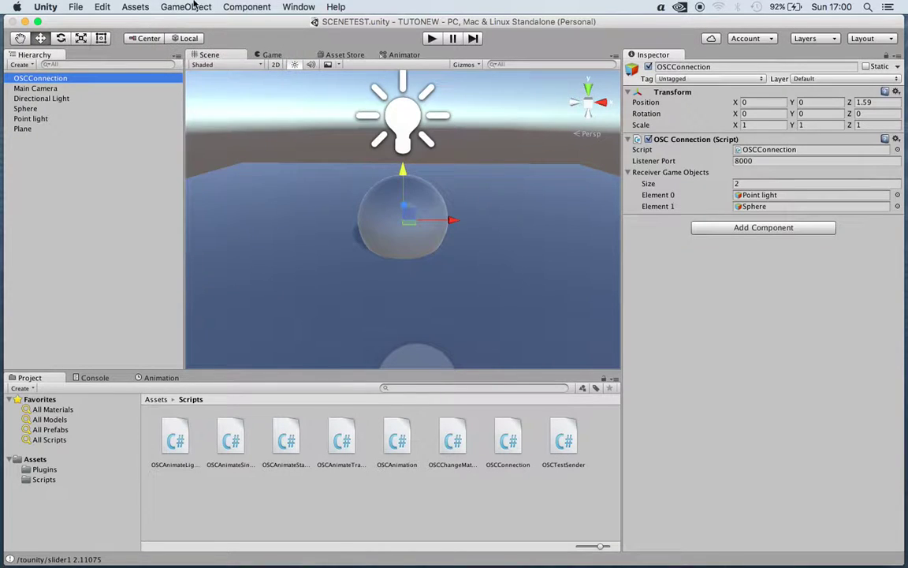
{"action": "left_click", "coordinate": [186, 6]}
{"action": "left_click", "coordinate": [175, 7]}
{"action": "left_click", "coordinate": [679, 139]}
{"action": "left_click", "coordinate": [672, 141]}
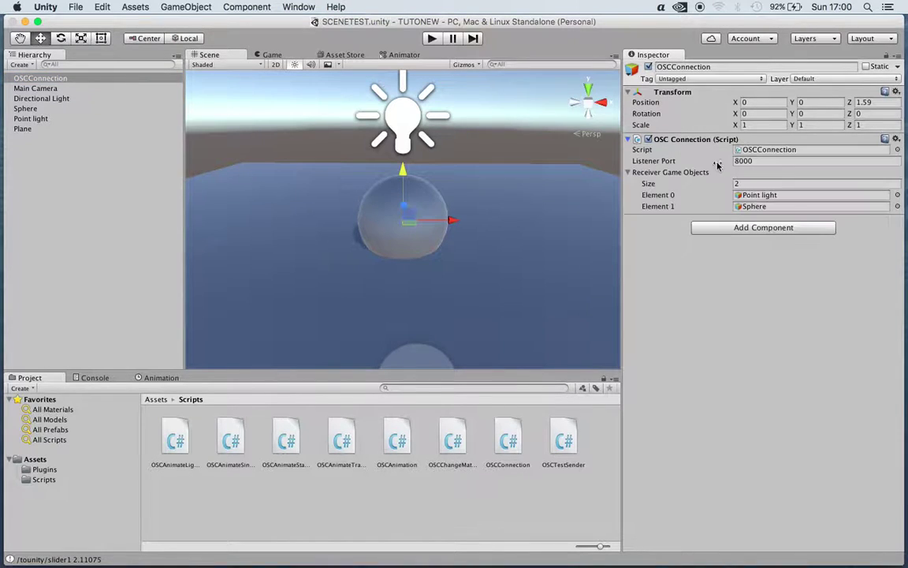
{"action": "left_click", "coordinate": [736, 228]}
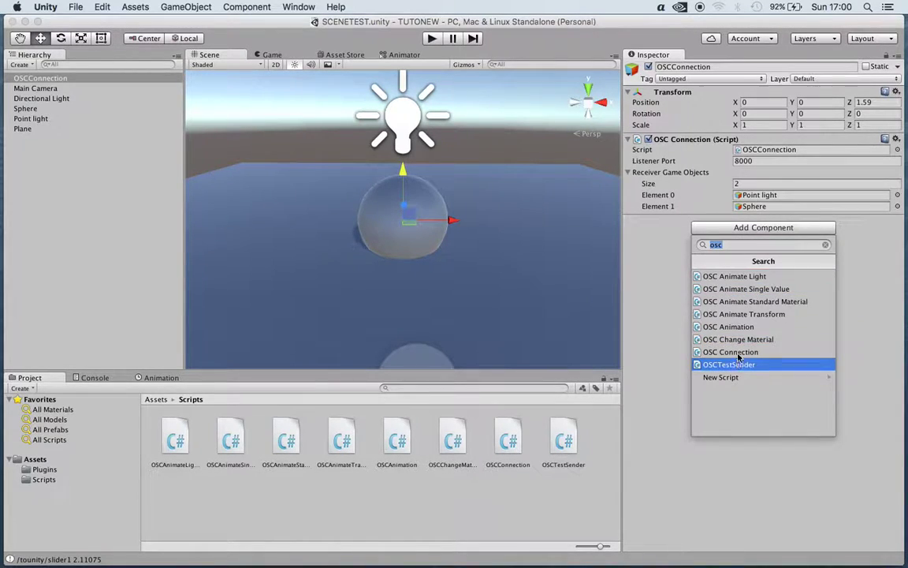
{"action": "left_click", "coordinate": [656, 273]}
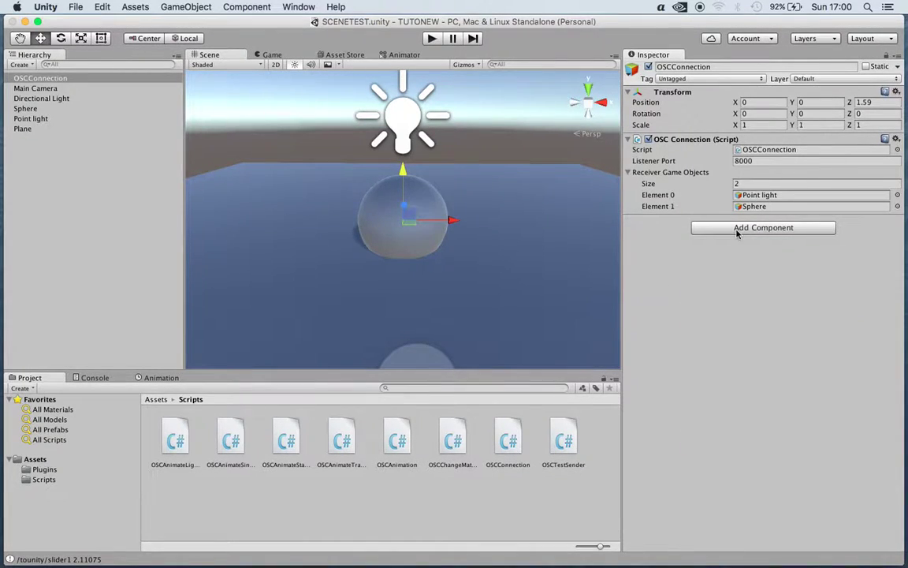
Review the Listener Port setting of the OSC Connection script
{"action": "left_click", "coordinate": [776, 159]}
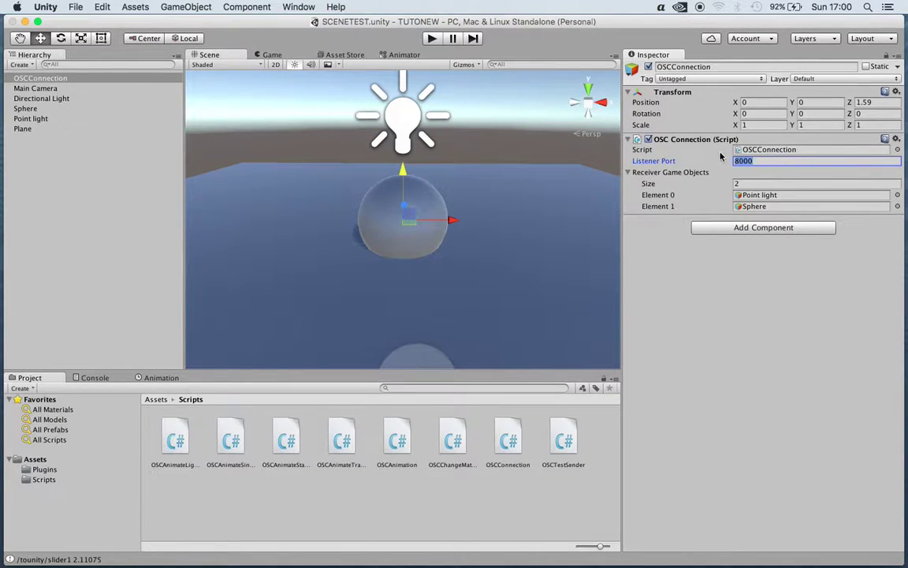
{"action": "left_click_drag", "start_coordinate": [760, 163], "coordinate": [784, 172]}
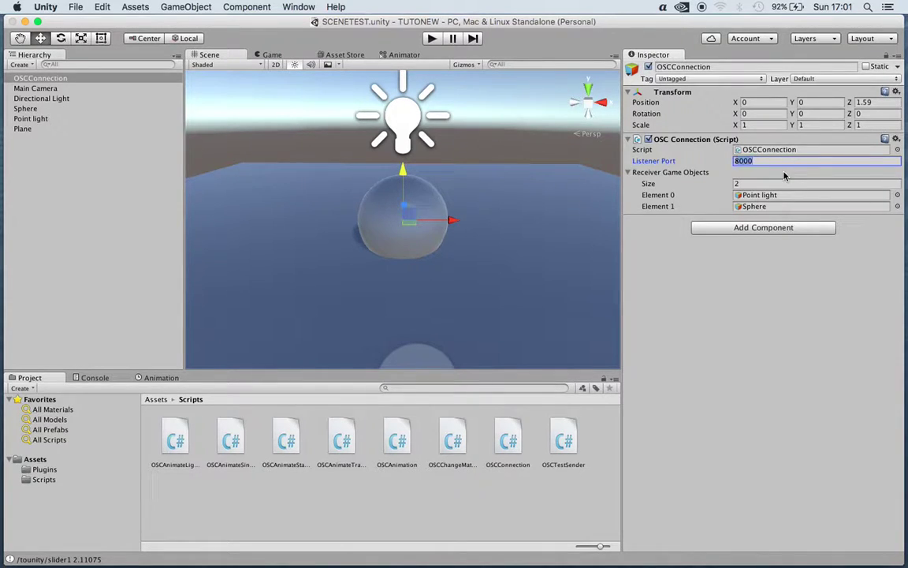
{"action": "left_click", "coordinate": [760, 161]}
{"action": "left_click_drag", "start_coordinate": [695, 20], "coordinate": [695, 6]}
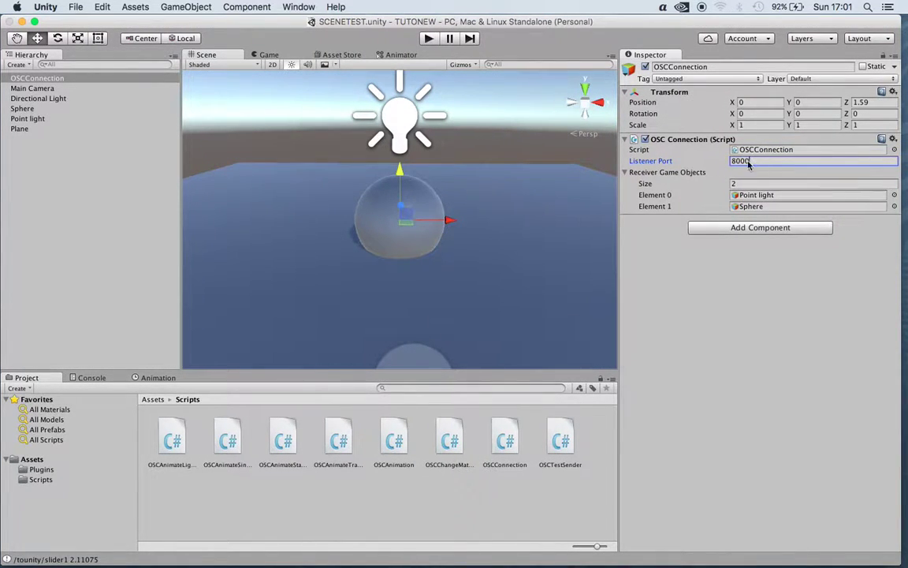
{"action": "mouse_move", "coordinate": [748, 164]}
{"action": "left_mouse_down"}
{"action": "mouse_move", "coordinate": [713, 164]}
{"action": "mouse_move", "coordinate": [753, 163]}
{"action": "mouse_move", "coordinate": [732, 165]}
{"action": "left_mouse_up"}
{"action": "double_click", "coordinate": [764, 163]}
Switch to VDMX5 and open the OSC section of its preferences
{"action": "left_click", "coordinate": [202, 542]}
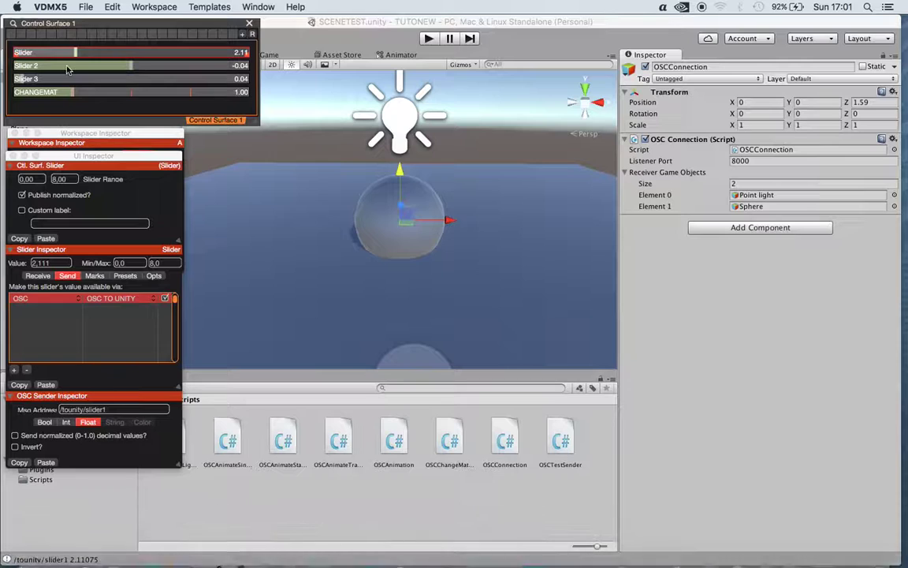
{"action": "left_click", "coordinate": [69, 17]}
{"action": "mouse_move", "coordinate": [156, 546]}
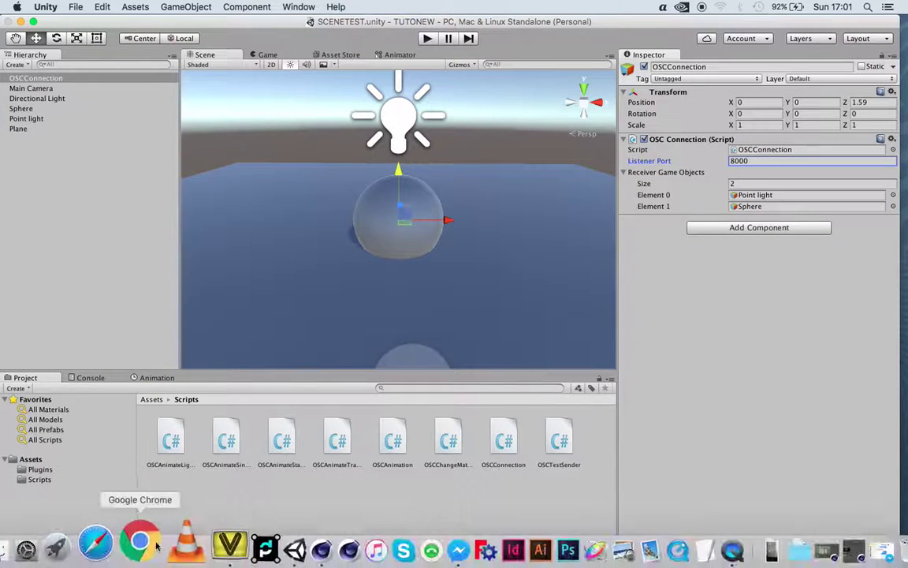
{"action": "left_click", "coordinate": [228, 544]}
{"action": "left_click", "coordinate": [87, 6]}
{"action": "mouse_move", "coordinate": [59, 4]}
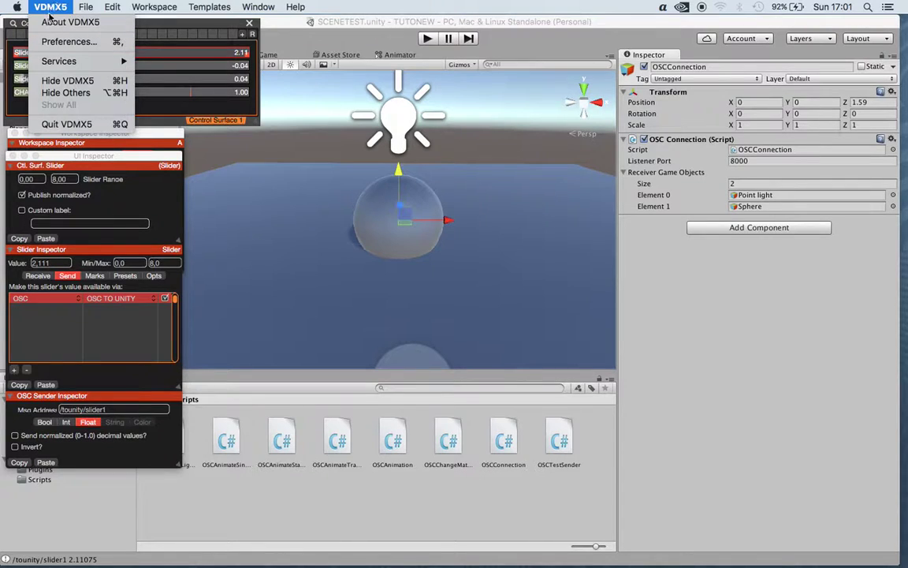
{"action": "left_click", "coordinate": [63, 41]}
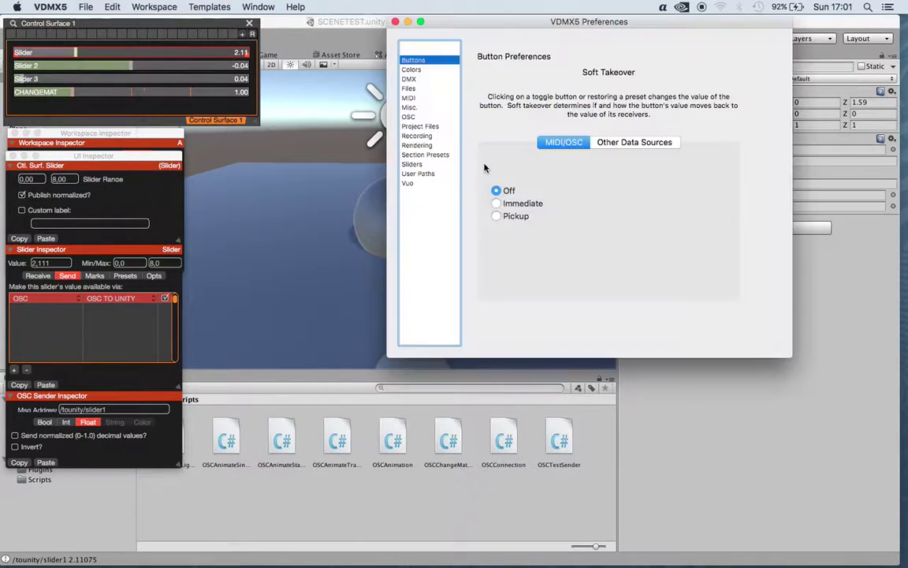
{"action": "left_click", "coordinate": [409, 117]}
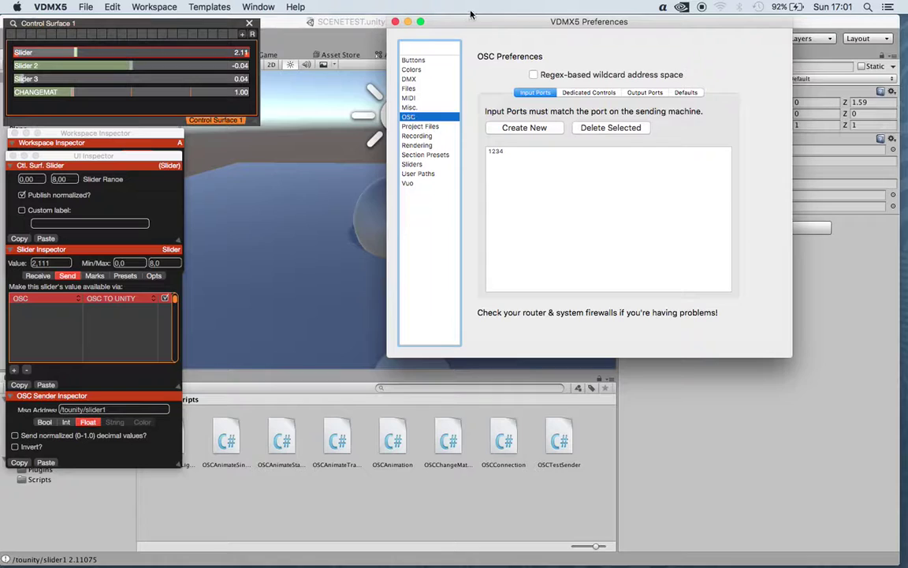
Review the IP address and port of the OSC TO UNITY output port, and close the preferences
{"action": "left_click_drag", "start_coordinate": [470, 13], "coordinate": [404, 13]}
{"action": "left_click", "coordinate": [578, 92]}
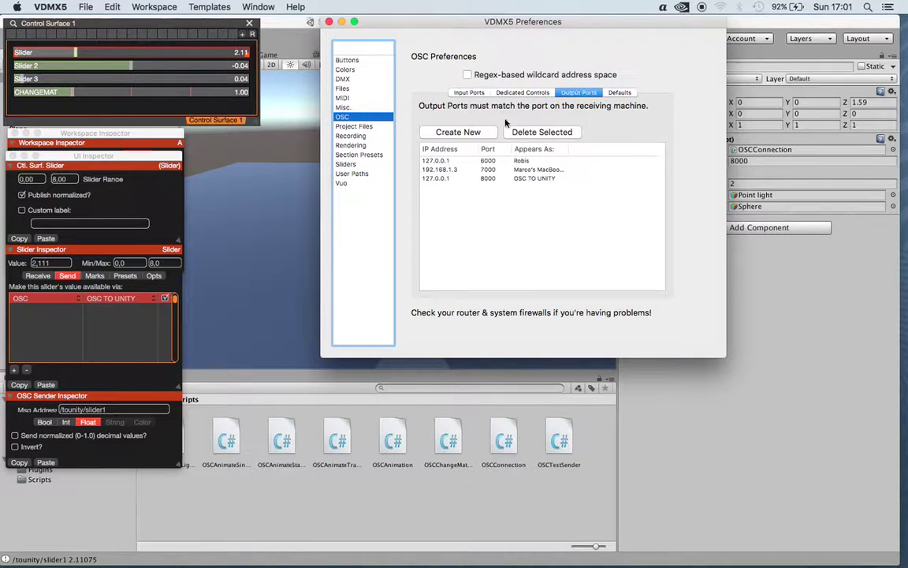
{"action": "left_click", "coordinate": [449, 179]}
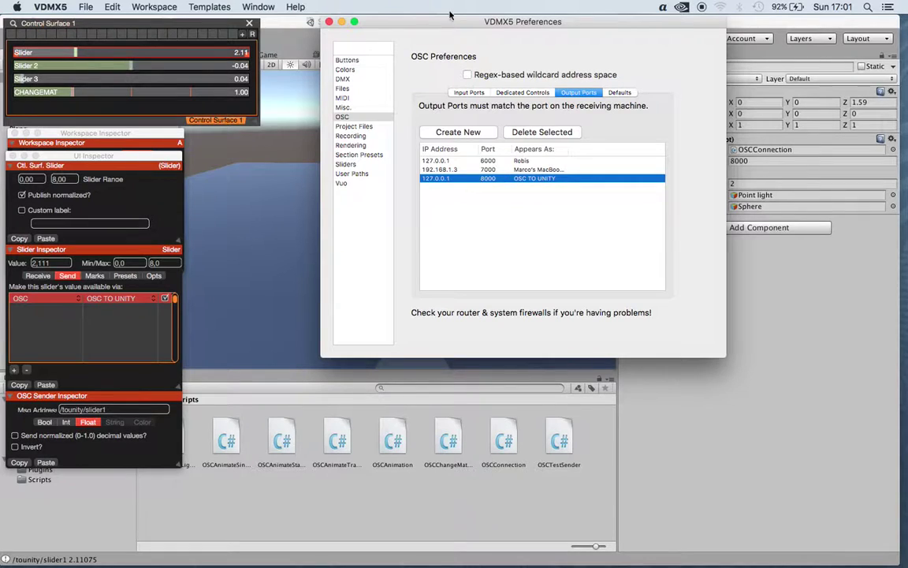
{"action": "left_click_drag", "start_coordinate": [450, 14], "coordinate": [406, 14]}
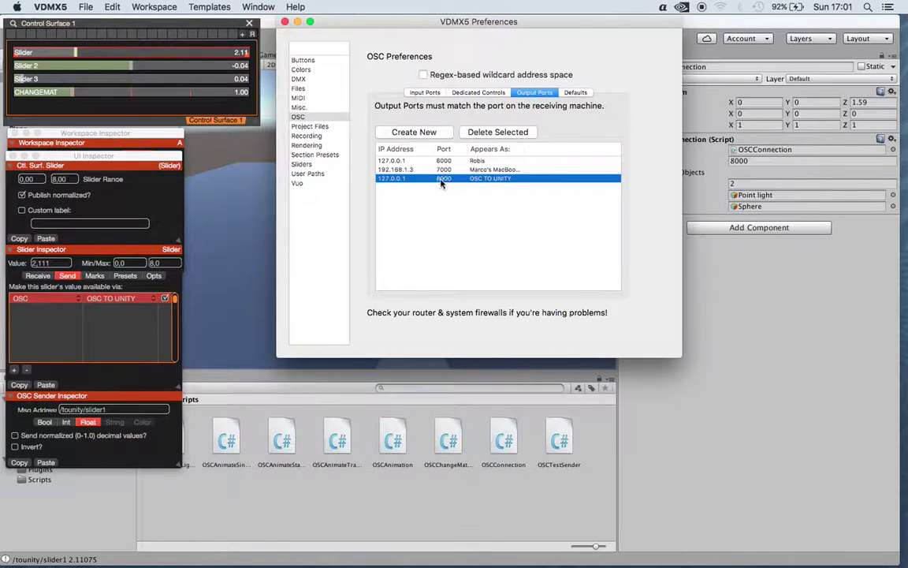
{"action": "left_click", "coordinate": [285, 22]}
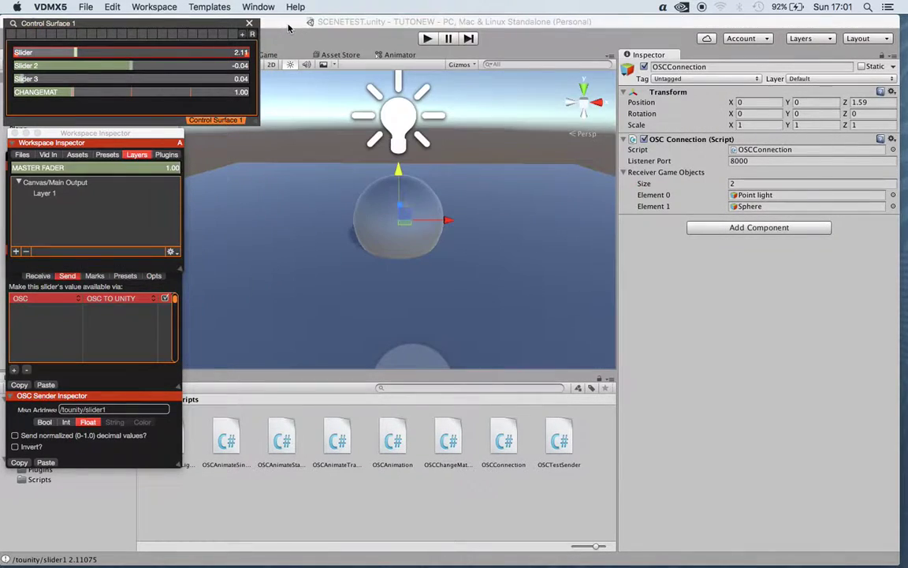
Switch back to Unity and review the Receiver Game Objects list and its size in the OSC Connection script
{"action": "left_click", "coordinate": [755, 320]}
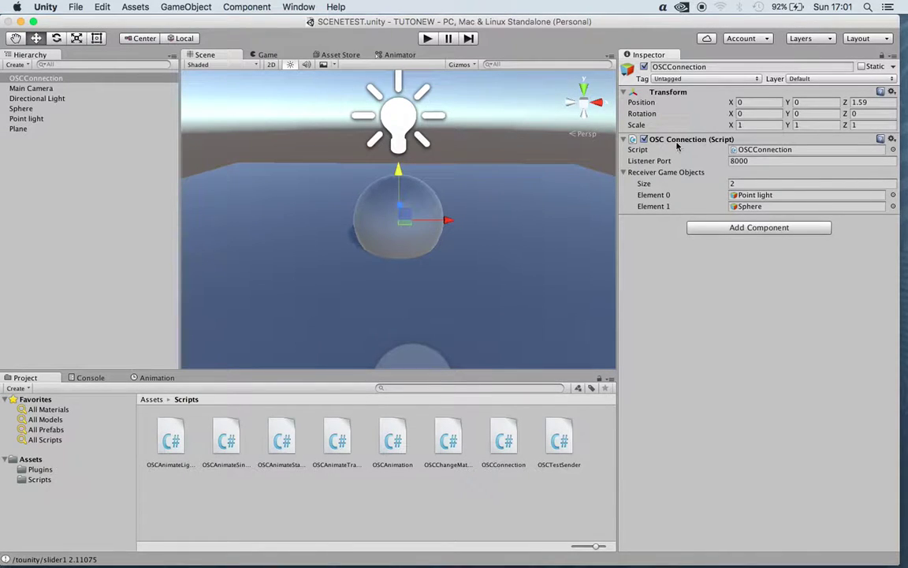
{"action": "left_click", "coordinate": [640, 174]}
{"action": "left_click", "coordinate": [745, 185]}
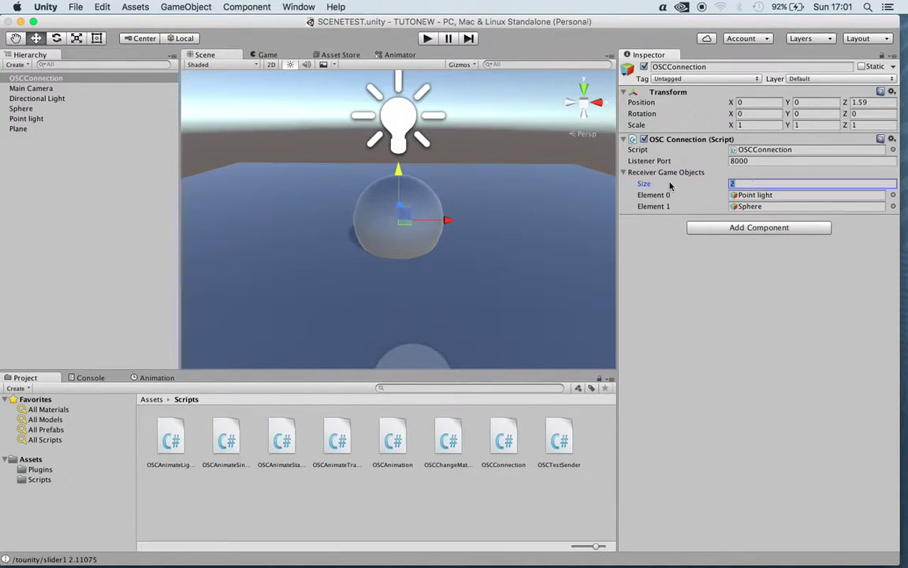
{"action": "left_click", "coordinate": [742, 185]}
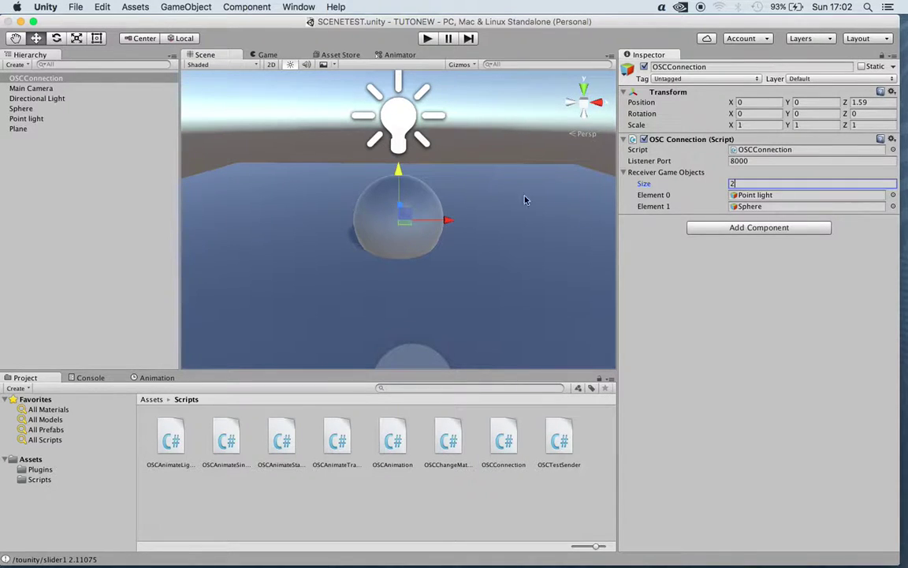
Inspect the point light's Light and OSC Animate Light components along with the OSCAnimateLight script asset
{"action": "left_click", "coordinate": [49, 157]}
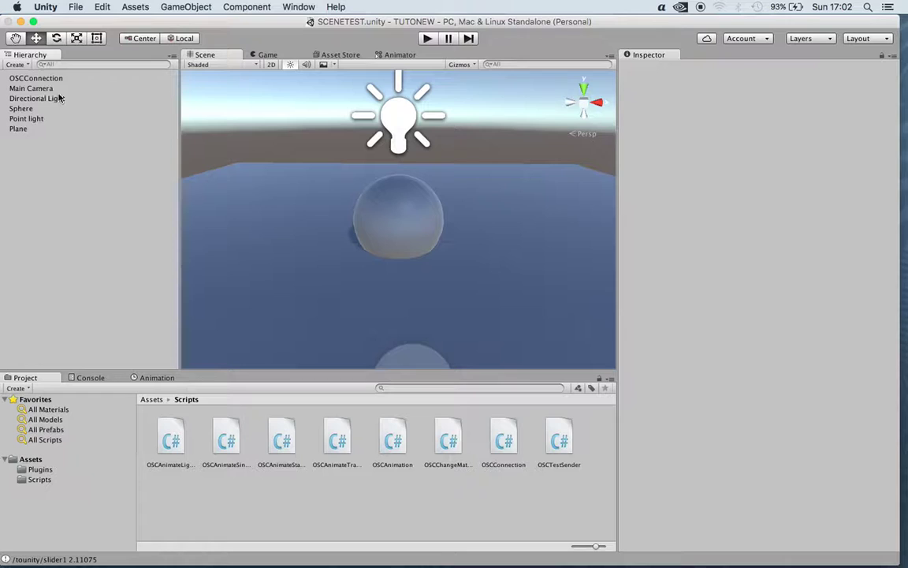
{"action": "left_click", "coordinate": [20, 119]}
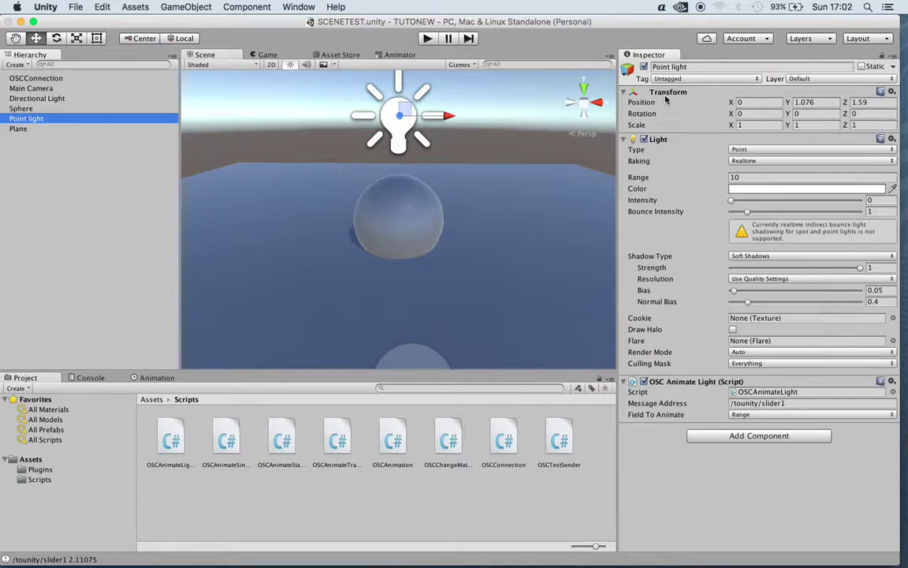
{"action": "left_click", "coordinate": [627, 140]}
{"action": "left_click", "coordinate": [625, 140]}
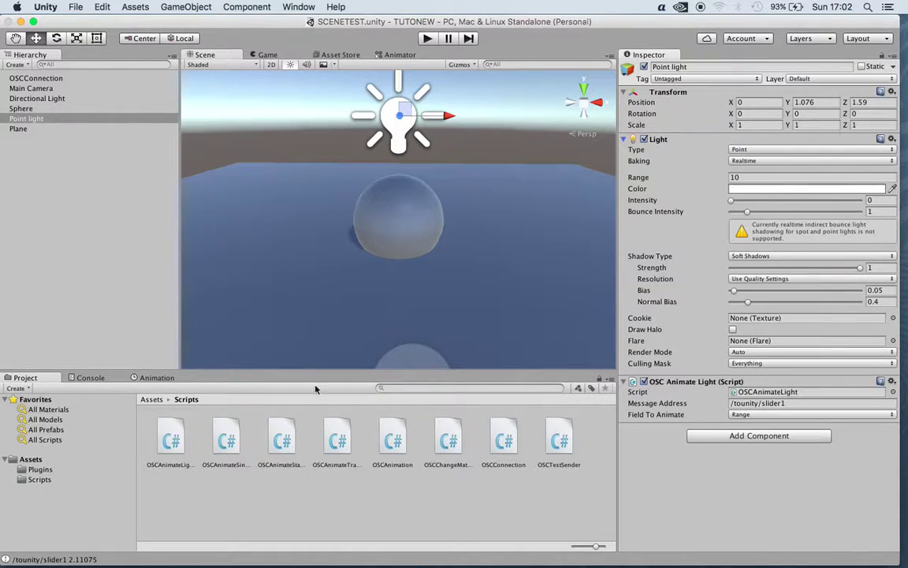
{"action": "left_click", "coordinate": [172, 440]}
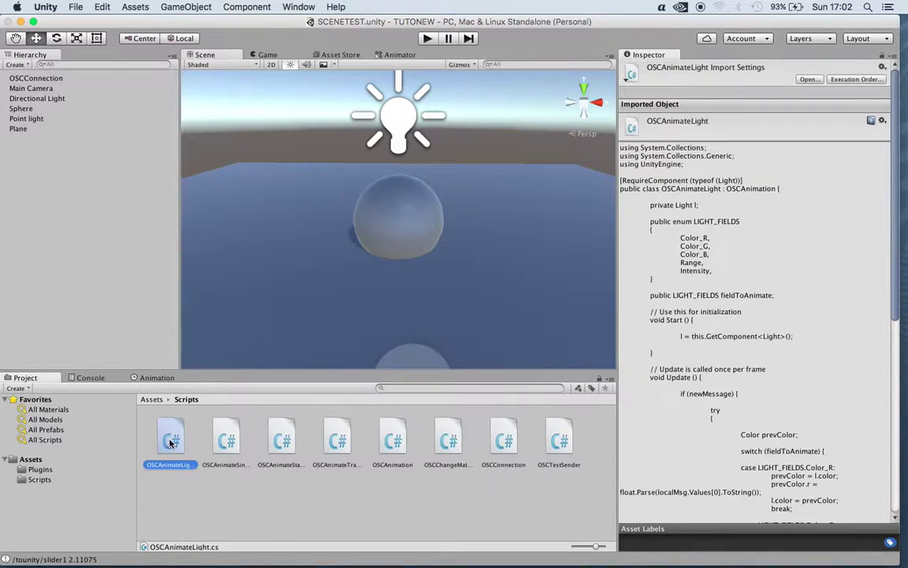
{"action": "left_click", "coordinate": [36, 118]}
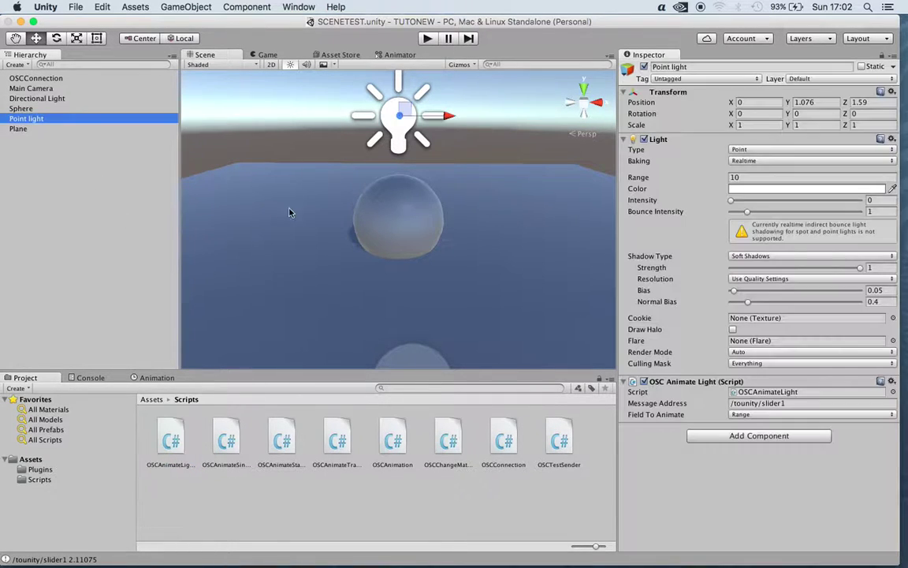
Review the point light's Light component and the light types available for adding to the scene
{"action": "left_click", "coordinate": [625, 139]}
{"action": "left_click", "coordinate": [625, 140]}
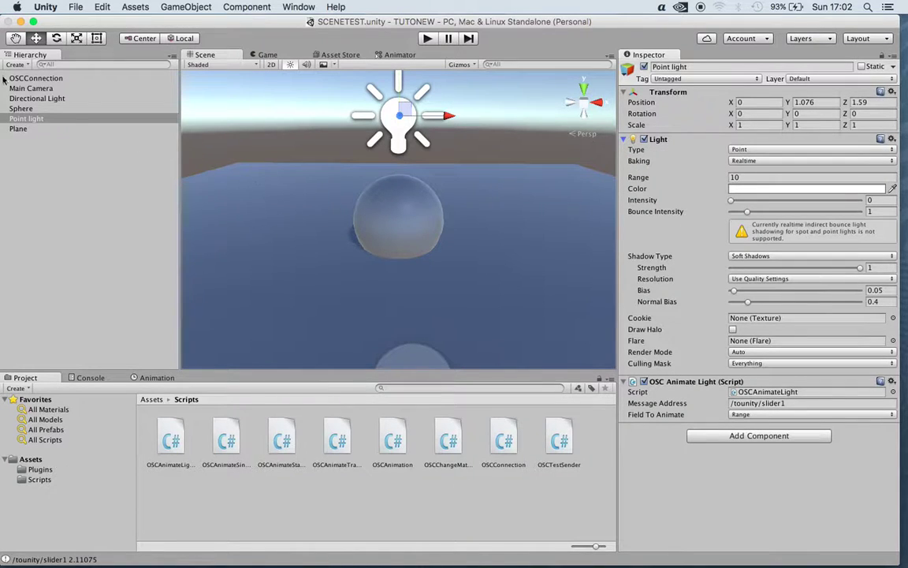
{"action": "left_click", "coordinate": [187, 6]}
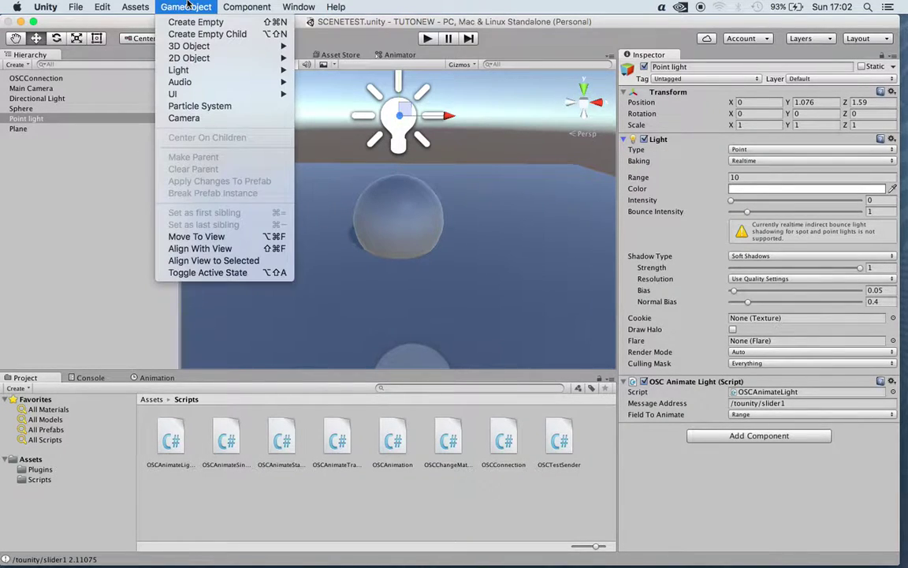
{"action": "left_click", "coordinate": [185, 6]}
{"action": "left_click", "coordinate": [181, 6]}
{"action": "mouse_move", "coordinate": [179, 72]}
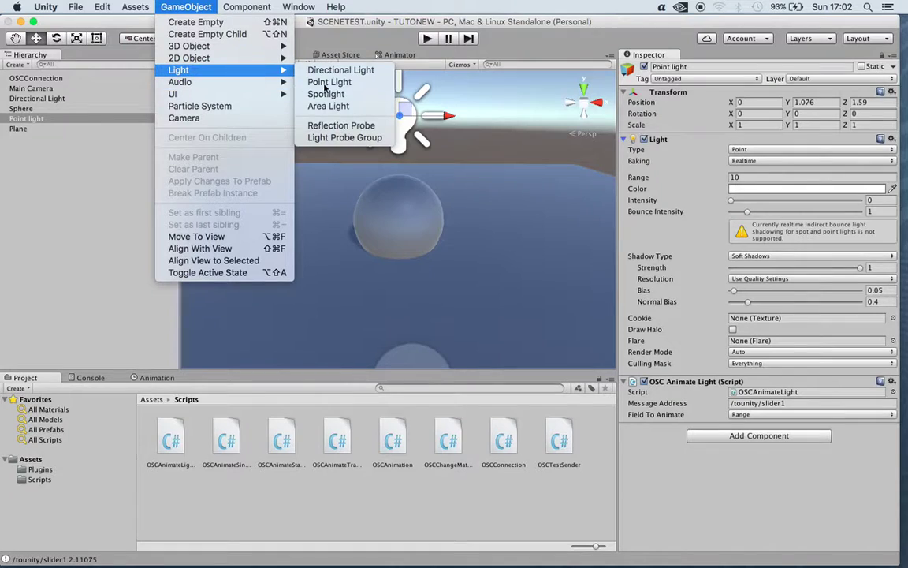
{"action": "left_click", "coordinate": [165, 5]}
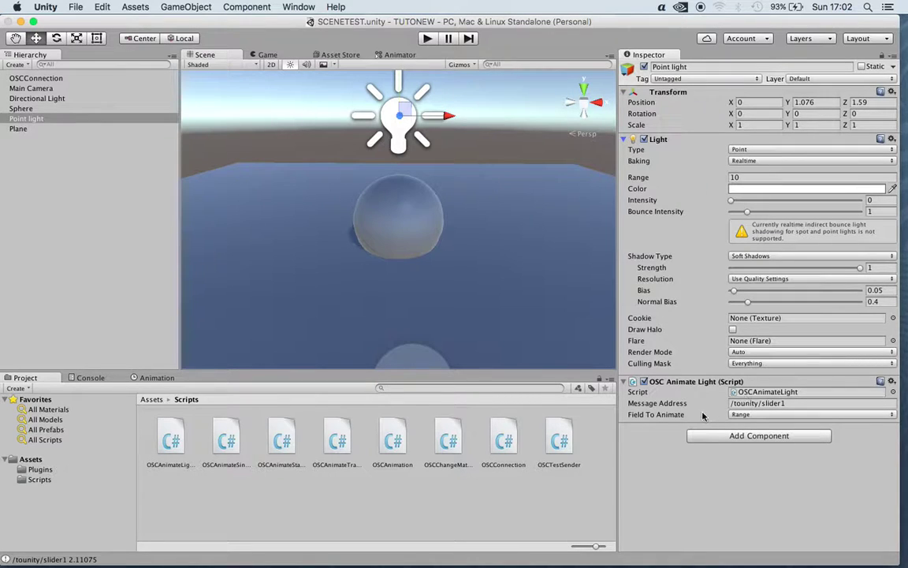
Set the point light's Field To Animate to Intensity in the OSC Animate Light script and save the scene
{"action": "left_click", "coordinate": [751, 415]}
{"action": "left_click", "coordinate": [749, 416]}
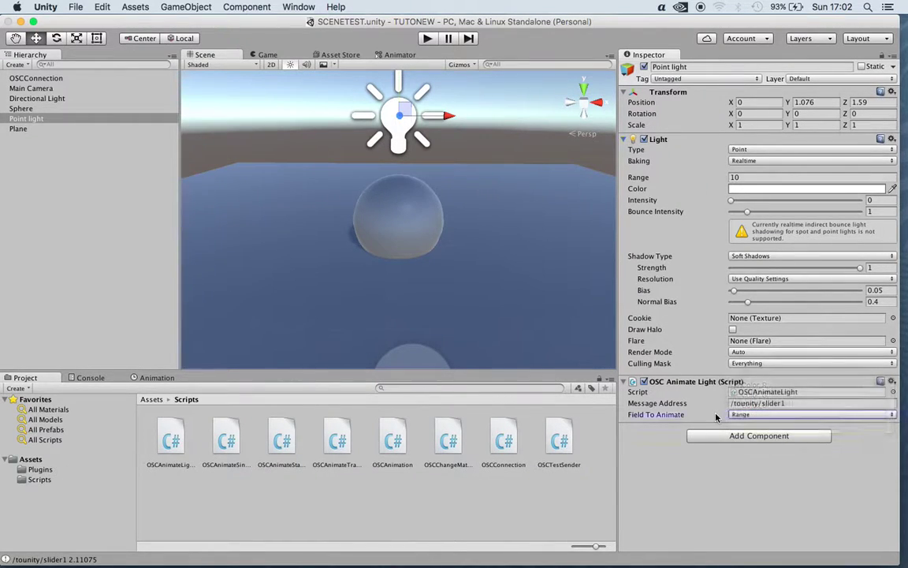
{"action": "left_click", "coordinate": [748, 416]}
{"action": "left_click", "coordinate": [753, 415]}
{"action": "left_click", "coordinate": [763, 415]}
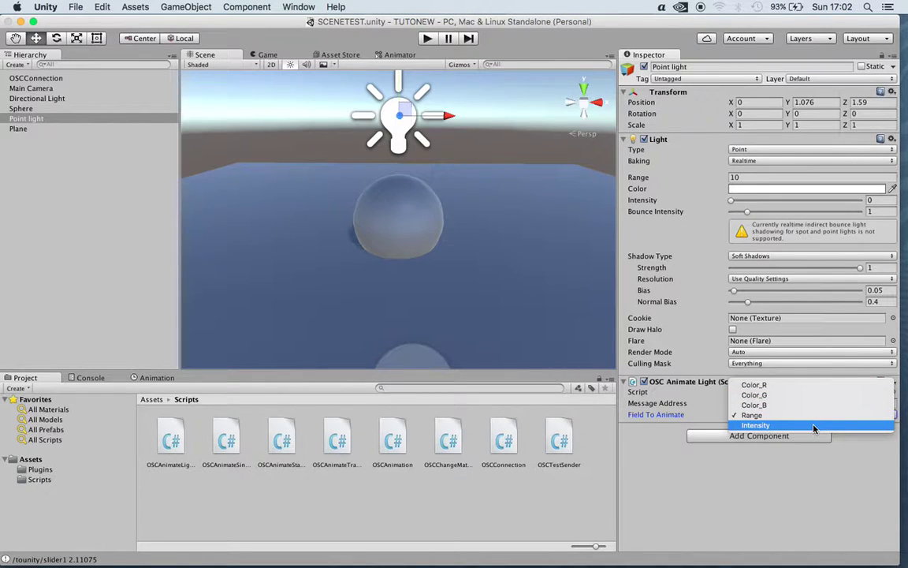
{"action": "left_click", "coordinate": [754, 425]}
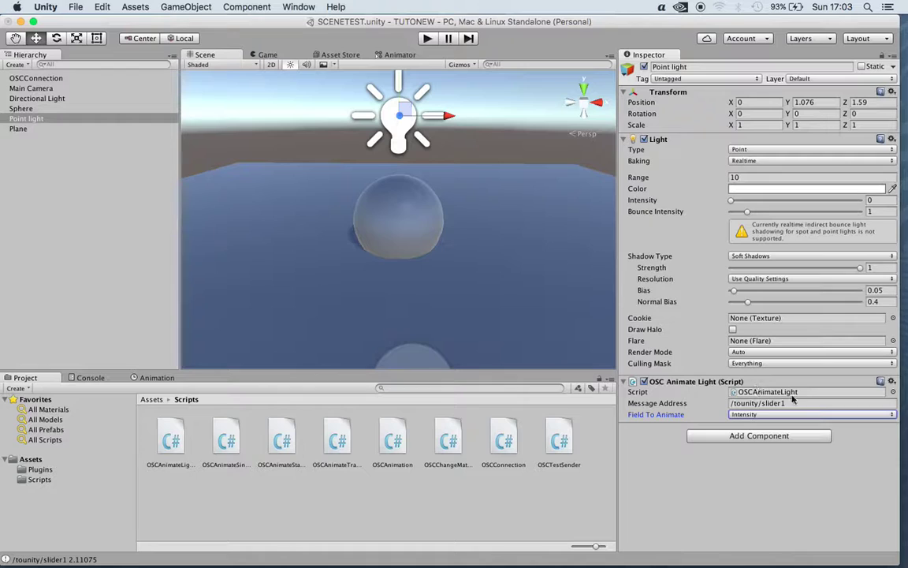
{"action": "left_click", "coordinate": [689, 330]}
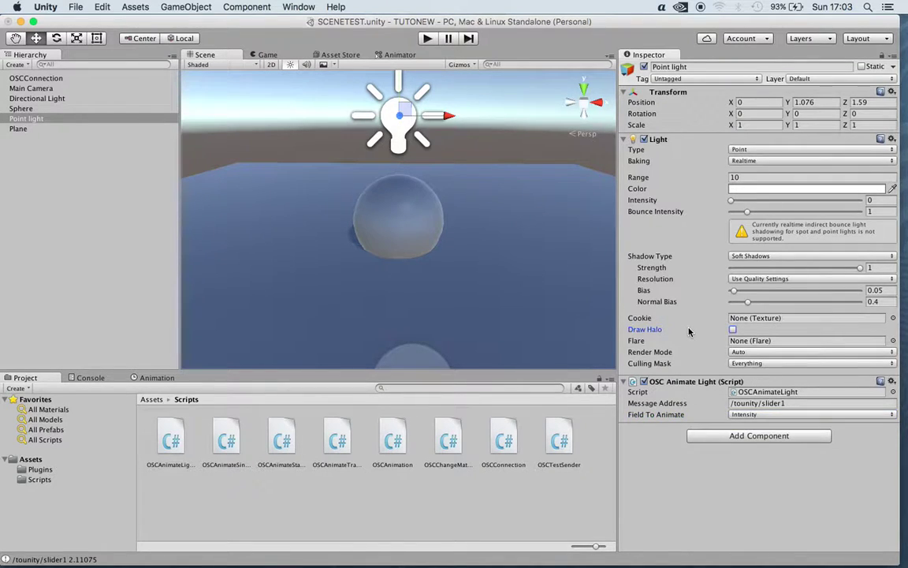
{"action": "key", "text": "super+s"}
Check the point light's message address against the OSC sender address in VDMX5, moving the Workspace Inspector clear of the UI Inspector
{"action": "left_click", "coordinate": [799, 402]}
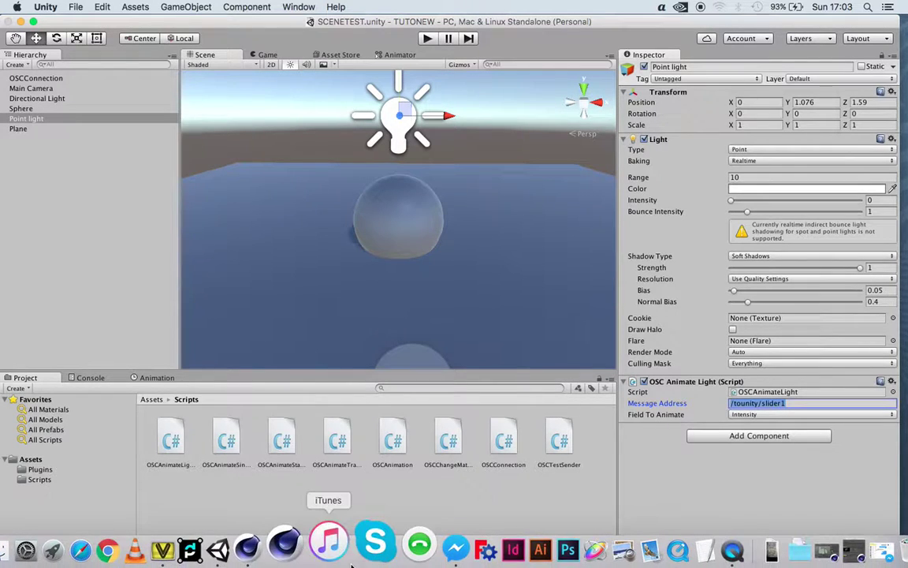
{"action": "left_click", "coordinate": [199, 542]}
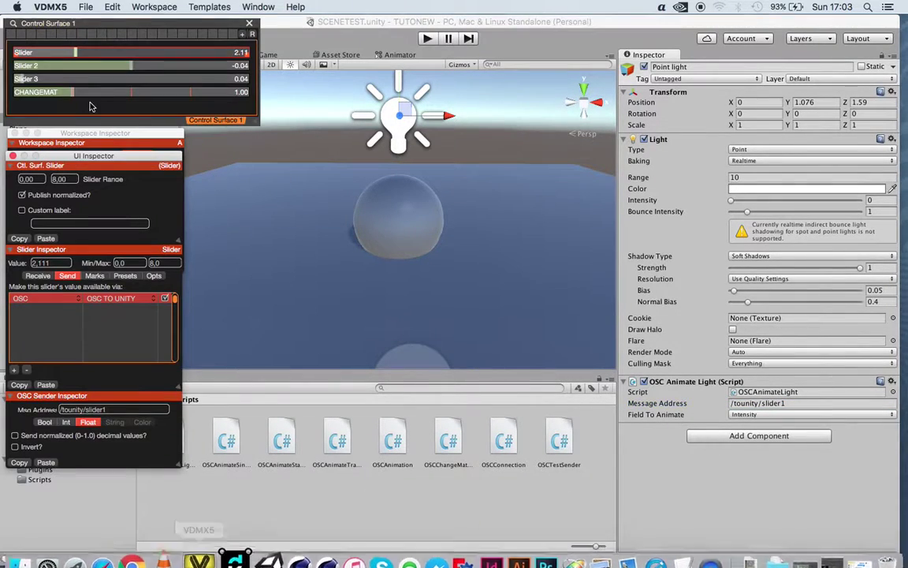
{"action": "left_click_drag", "start_coordinate": [91, 133], "coordinate": [93, 138]}
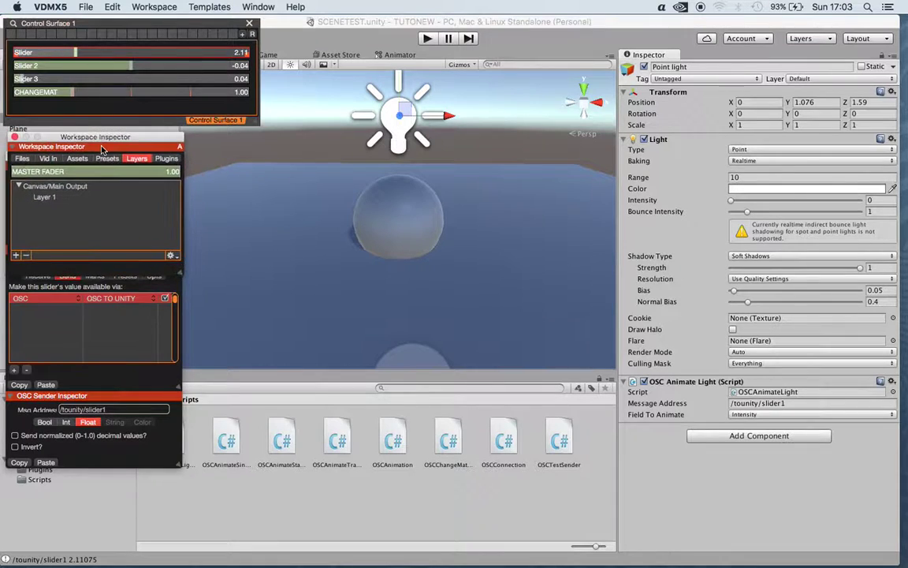
{"action": "left_click_drag", "start_coordinate": [101, 149], "coordinate": [268, 165]}
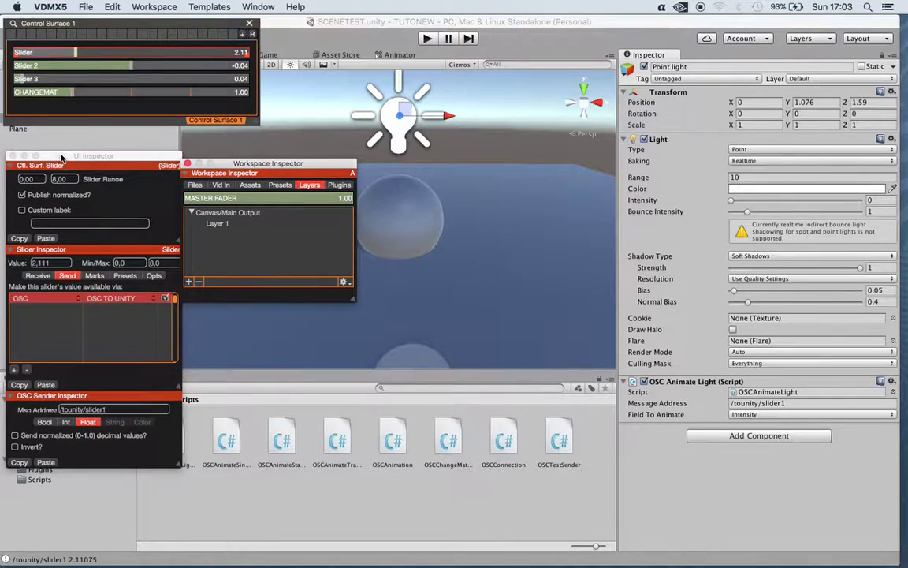
{"action": "left_click_drag", "start_coordinate": [61, 155], "coordinate": [58, 131]}
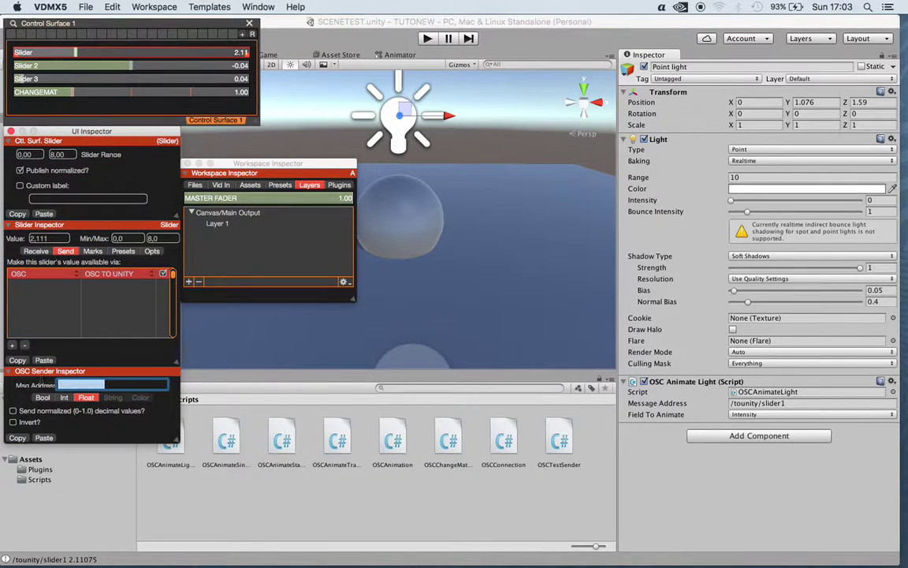
{"action": "left_click", "coordinate": [118, 384]}
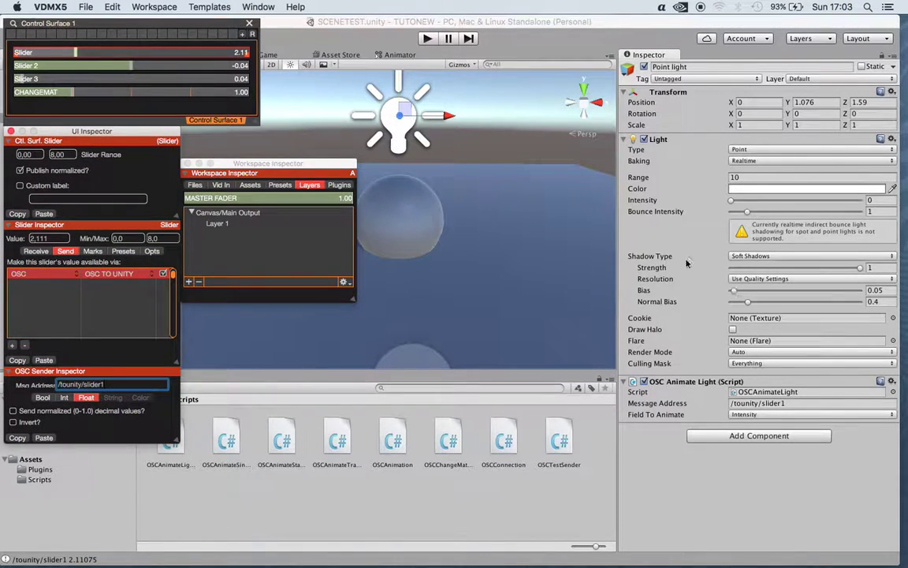
{"action": "left_click_drag", "start_coordinate": [113, 131], "coordinate": [115, 139]}
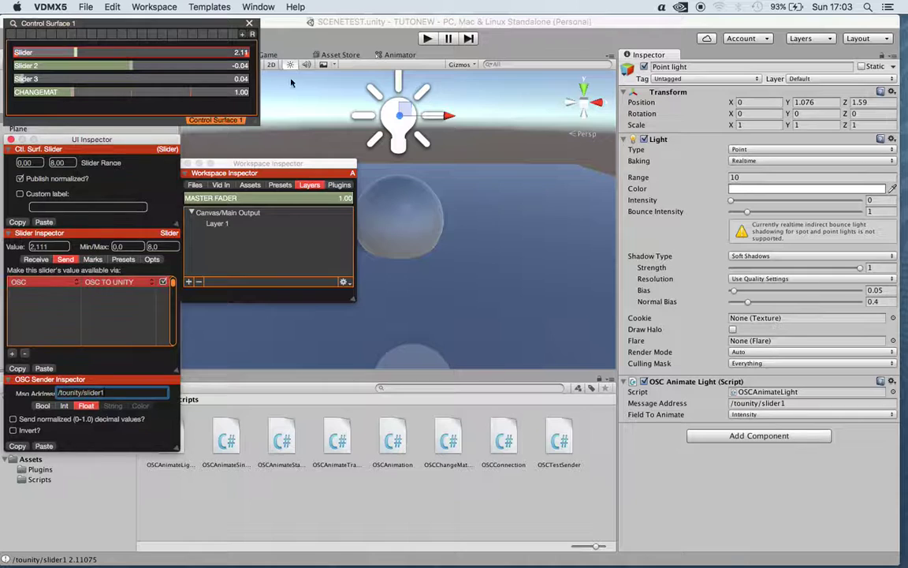
Run the scene in Unity, and lower the first slider to 0 in VDMX5
{"action": "left_click", "coordinate": [540, 40]}
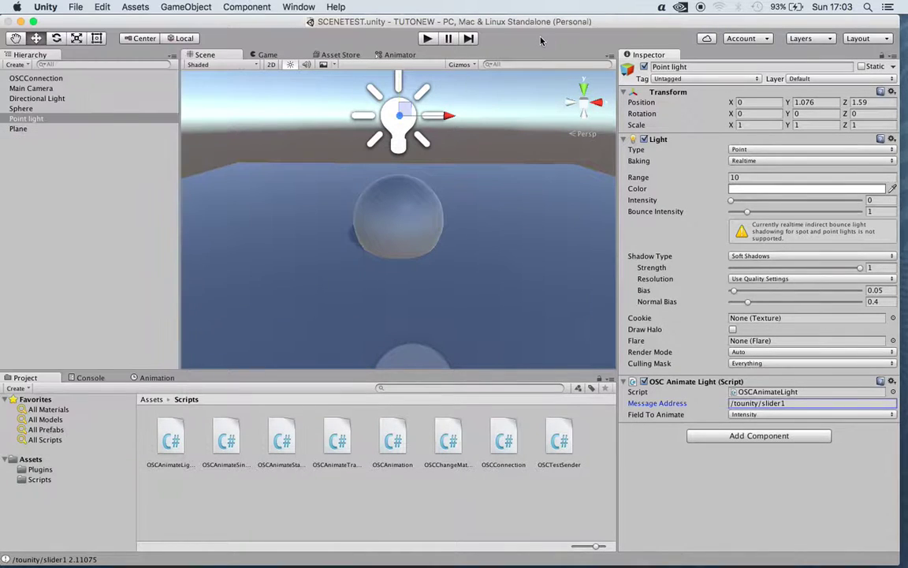
{"action": "left_click", "coordinate": [428, 38]}
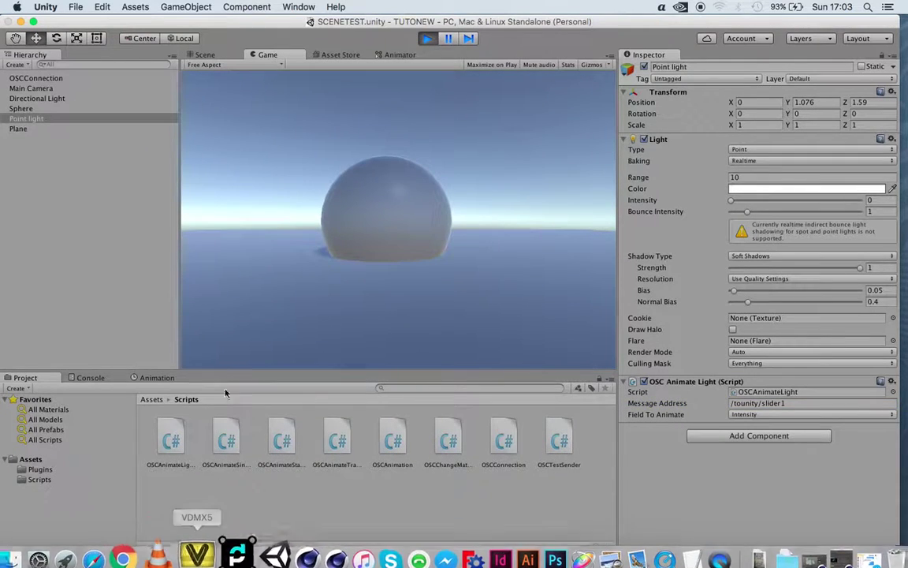
{"action": "left_click", "coordinate": [192, 541]}
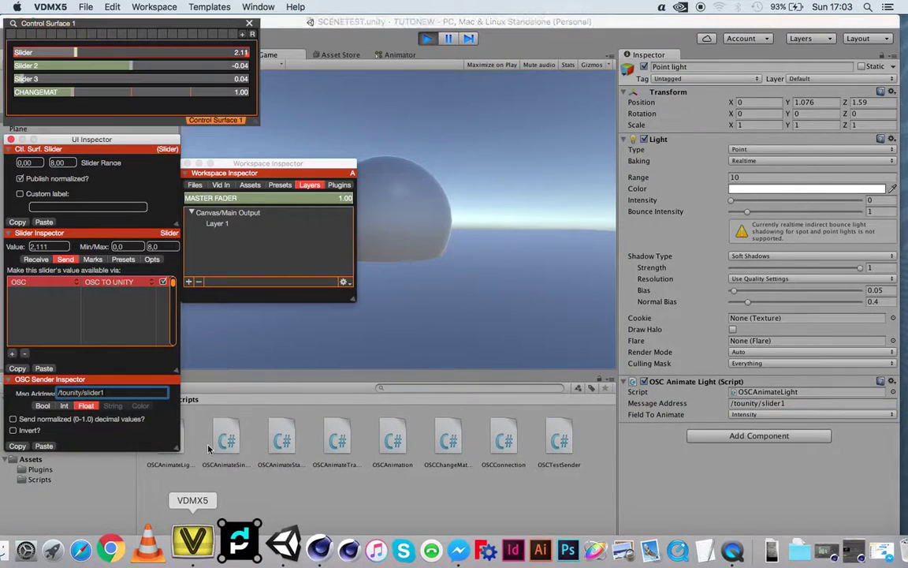
{"action": "left_click", "coordinate": [40, 52]}
{"action": "left_click_drag", "start_coordinate": [39, 53], "coordinate": [4, 52]}
Set the first slider's maximum value to 3 in the Slider Inspector
{"action": "left_click_drag", "start_coordinate": [76, 138], "coordinate": [75, 131]}
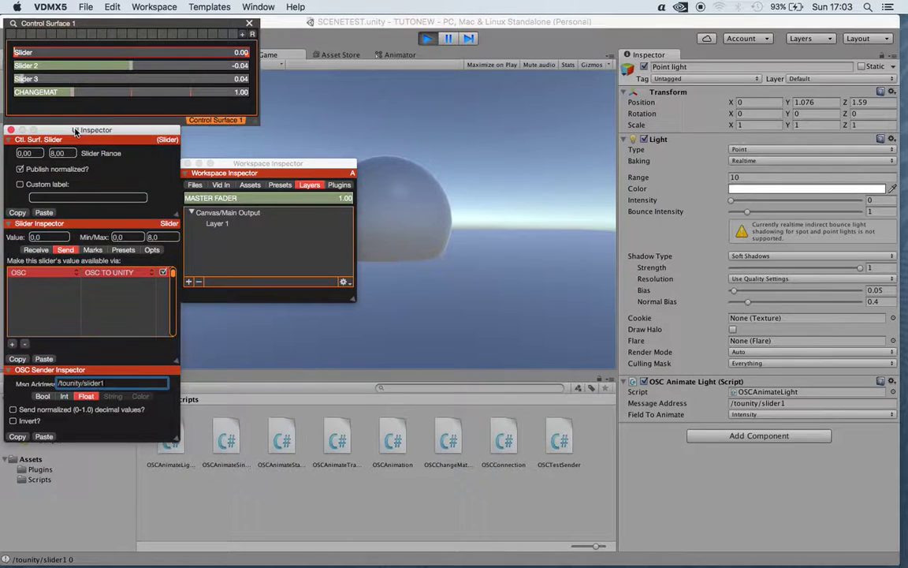
{"action": "left_click_drag", "start_coordinate": [163, 236], "coordinate": [90, 232]}
{"action": "double_click", "coordinate": [164, 237]}
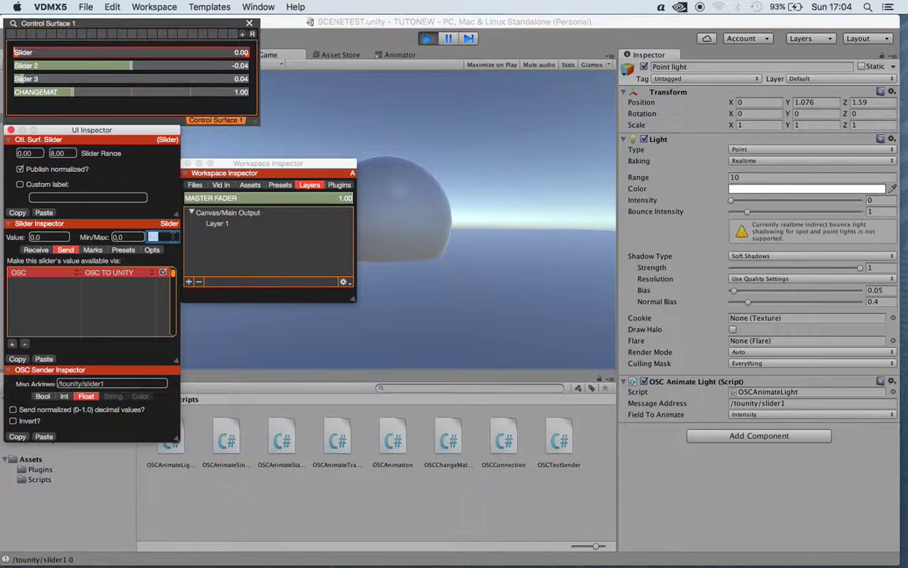
{"action": "type", "text": "3"}
{"action": "key", "text": "Return"}
Sweep the first slider up and down to test the light's intensity, leaving it at about 0.68
{"action": "left_click_drag", "start_coordinate": [83, 53], "coordinate": [8, 43]}
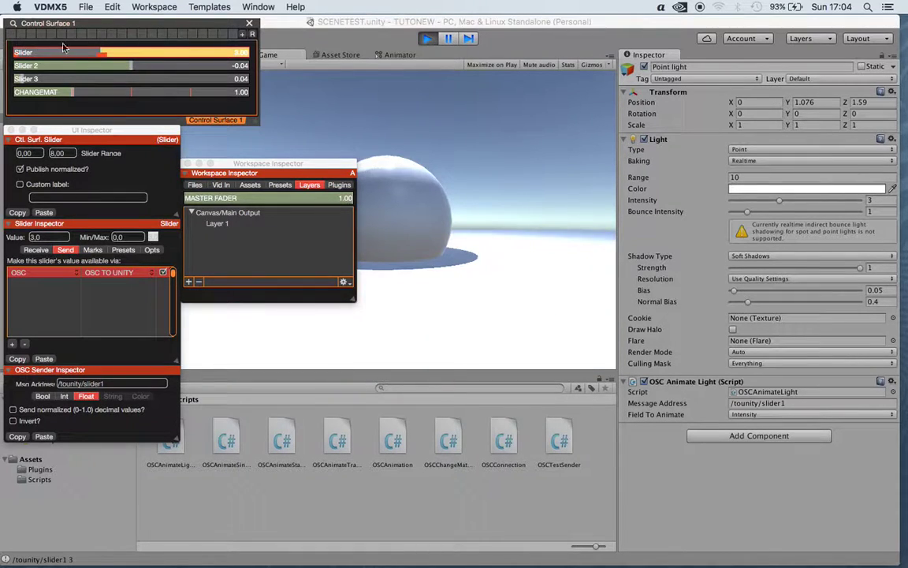
{"action": "left_click_drag", "start_coordinate": [1, 47], "coordinate": [83, 52]}
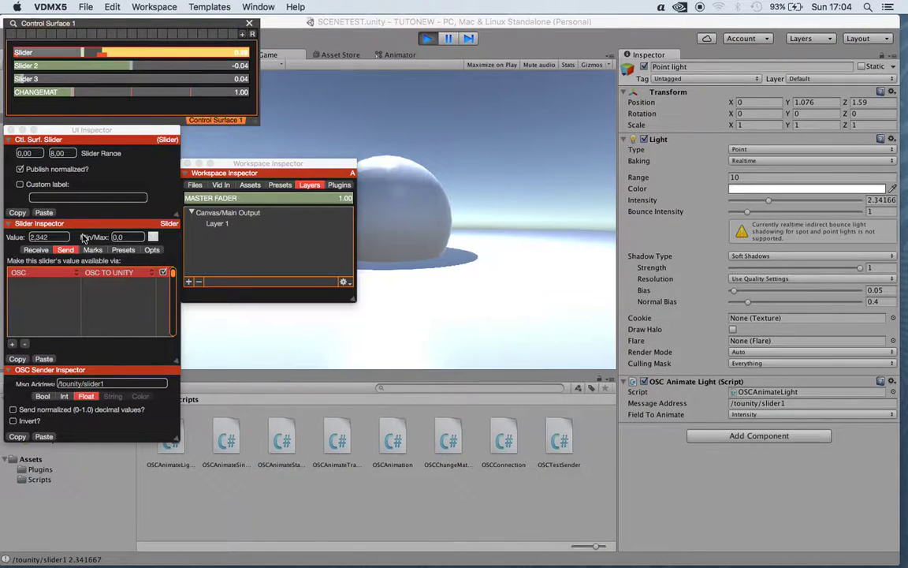
{"action": "left_click", "coordinate": [154, 237]}
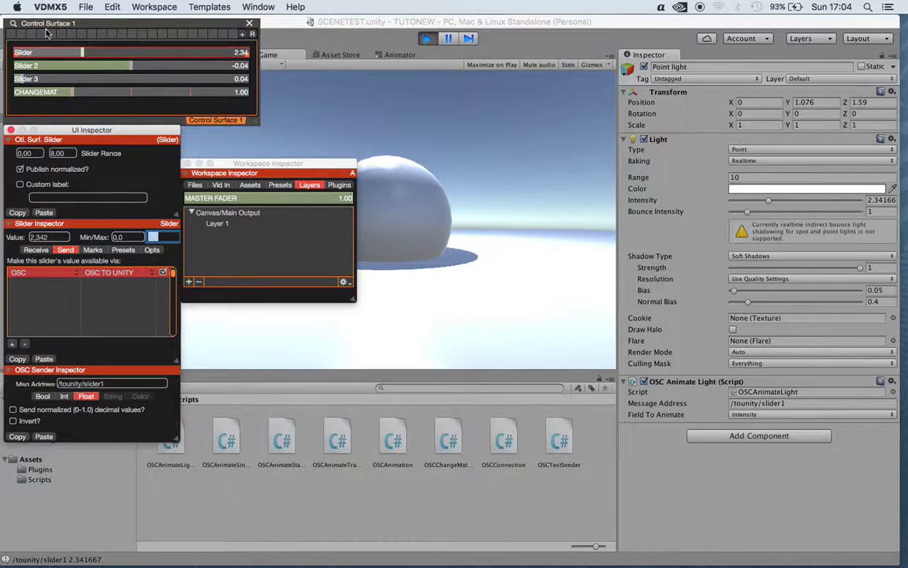
{"action": "left_click_drag", "start_coordinate": [79, 52], "coordinate": [30, 23]}
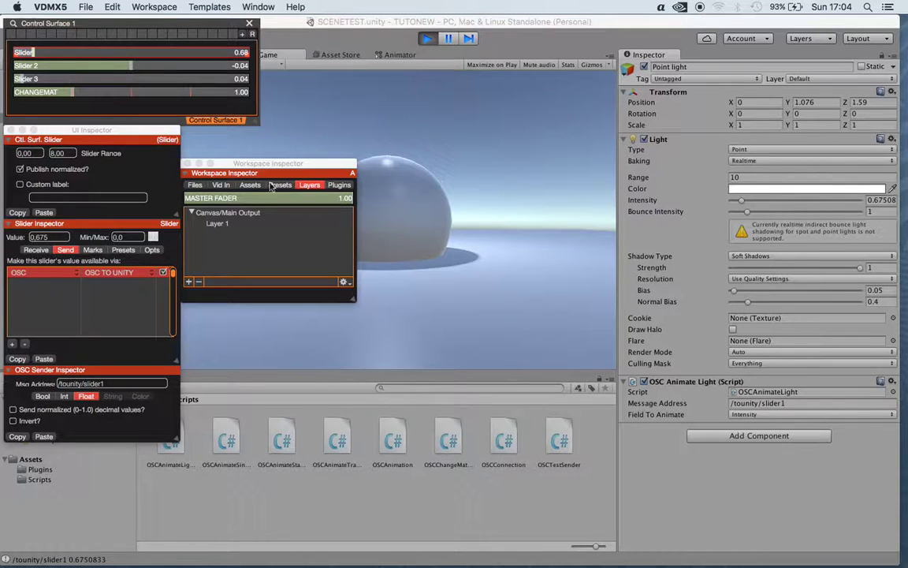
Return to Unity, stop the running scene, and review the Field To Animate options of the point light's OSC script
{"action": "left_click", "coordinate": [506, 42]}
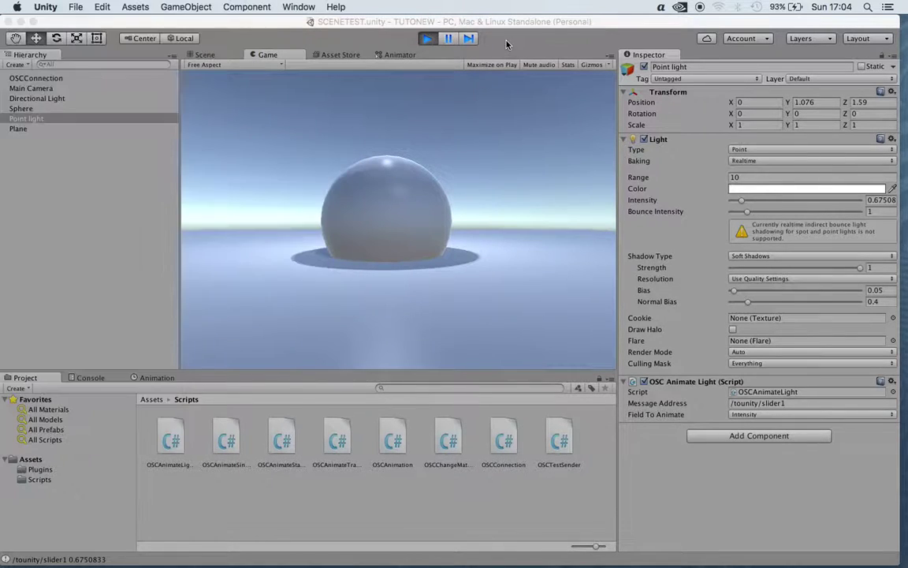
{"action": "left_click", "coordinate": [428, 44]}
{"action": "left_click", "coordinate": [426, 38]}
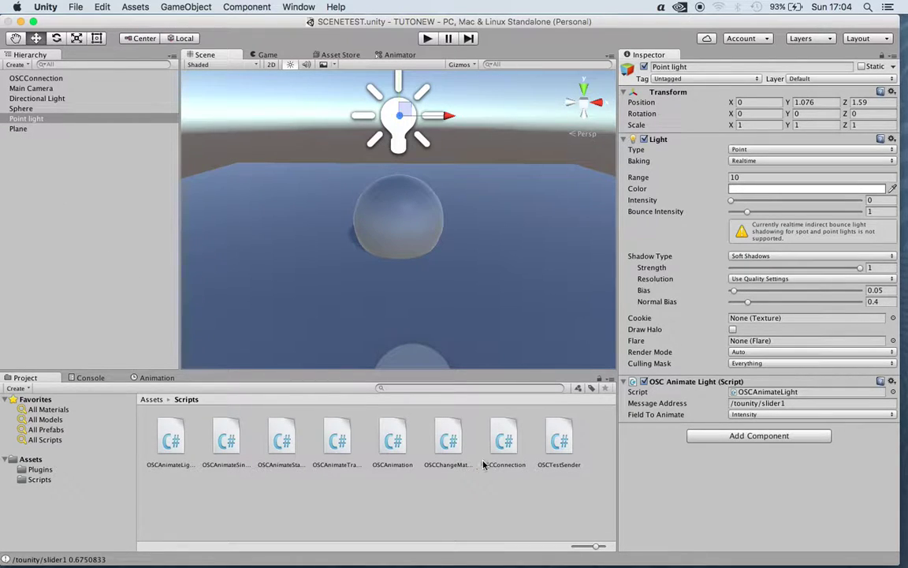
{"action": "left_click", "coordinate": [785, 415]}
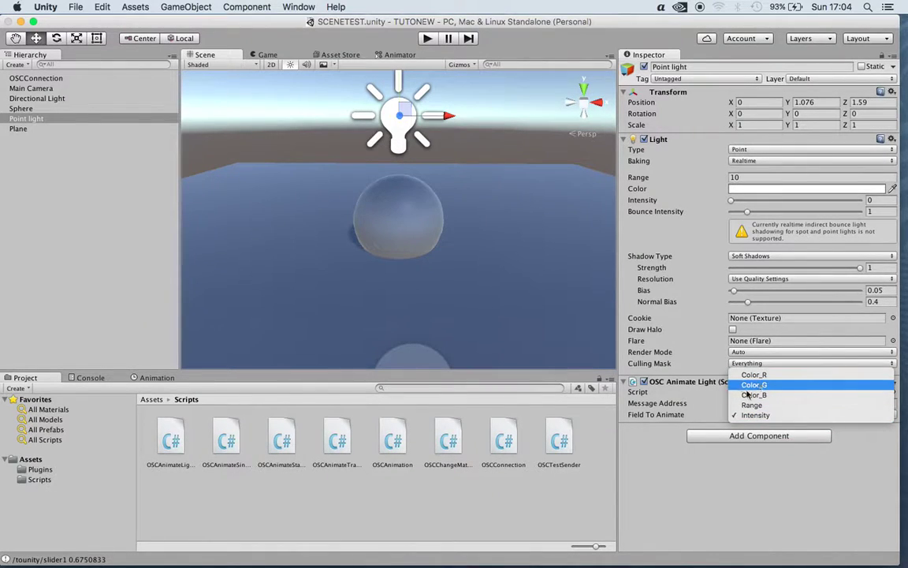
{"action": "left_click", "coordinate": [694, 473]}
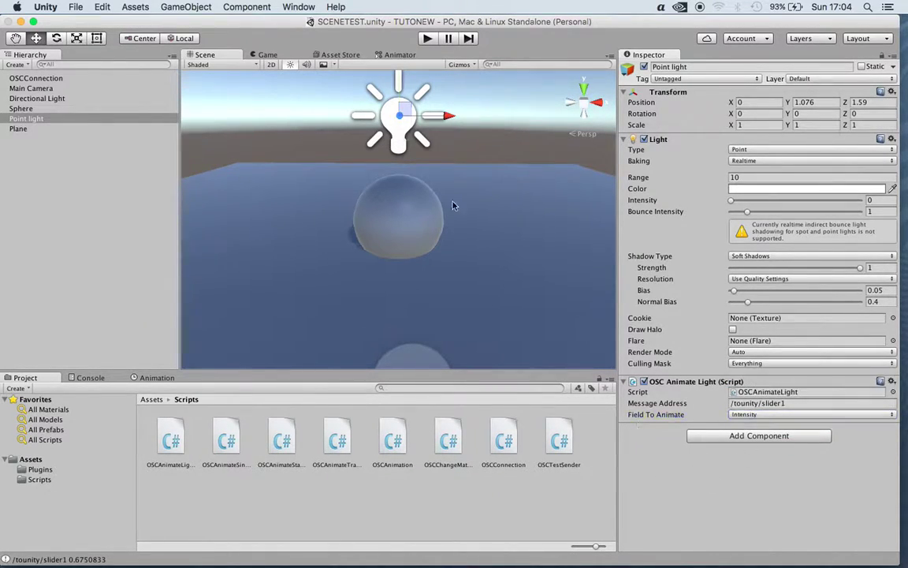
Select the sphere and review the OSC scripts that can be added to it as components
{"action": "left_click", "coordinate": [35, 109]}
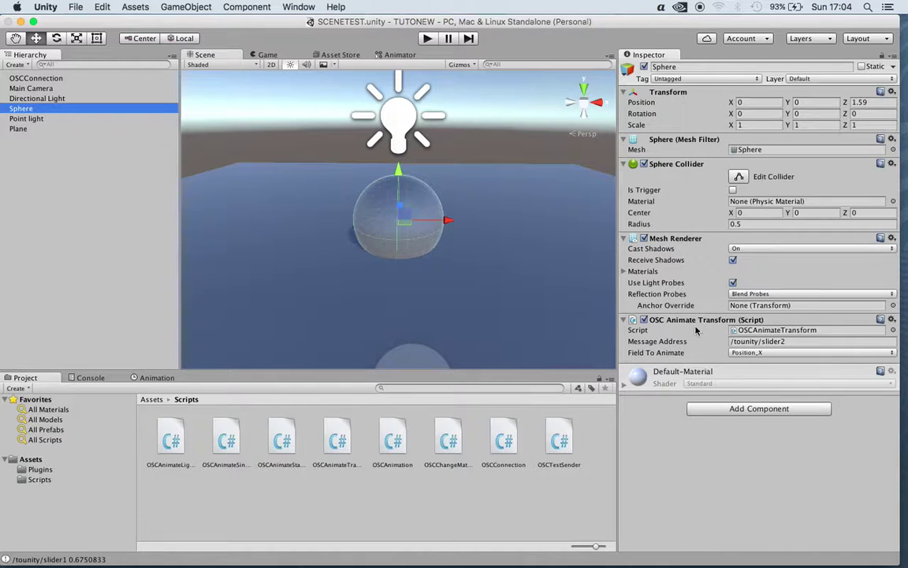
{"action": "left_click", "coordinate": [779, 412]}
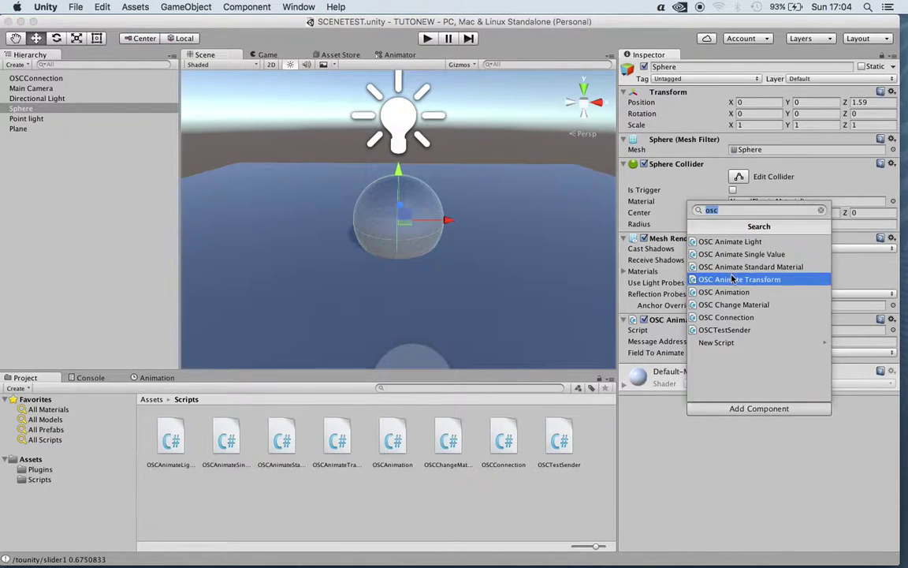
{"action": "left_click", "coordinate": [845, 461]}
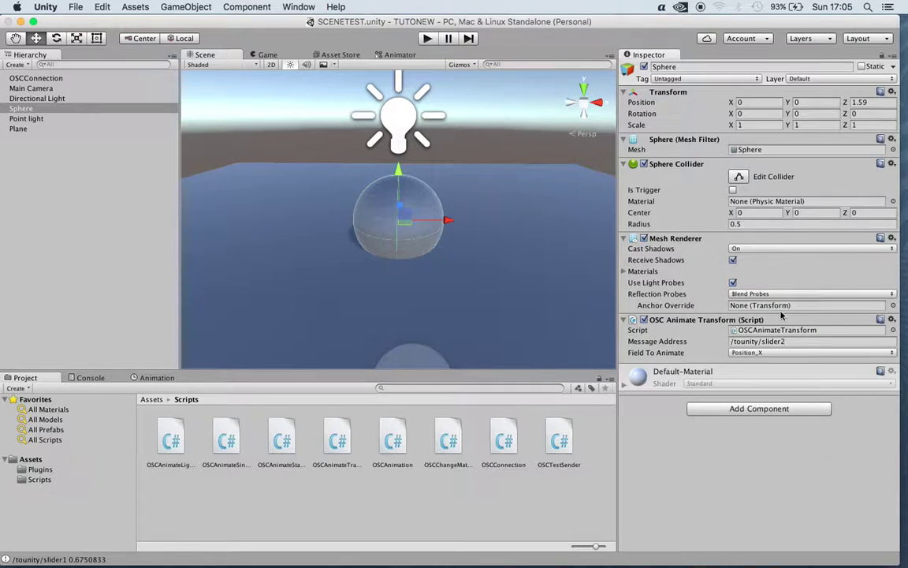
Examine the message address and Field To Animate options of the sphere's OSC Animate Transform script
{"action": "left_click", "coordinate": [798, 341]}
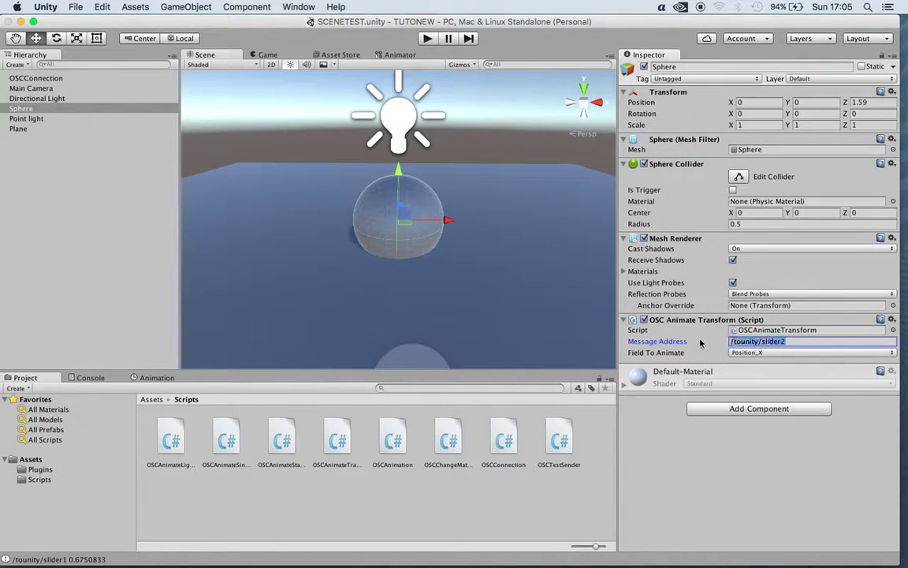
{"action": "left_click", "coordinate": [783, 353]}
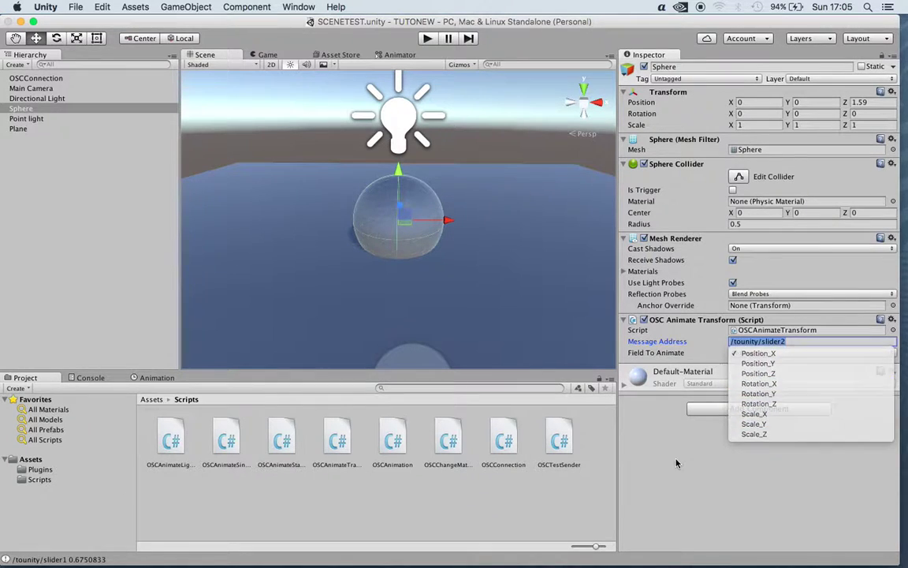
{"action": "left_click", "coordinate": [713, 350]}
{"action": "left_click", "coordinate": [811, 341]}
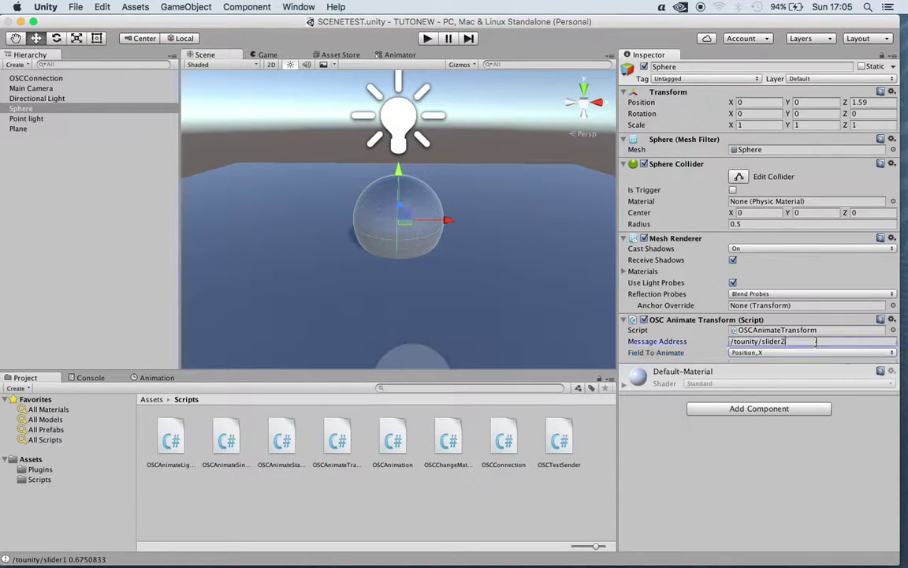
{"action": "left_click", "coordinate": [811, 341]}
{"action": "mouse_move", "coordinate": [578, 561]}
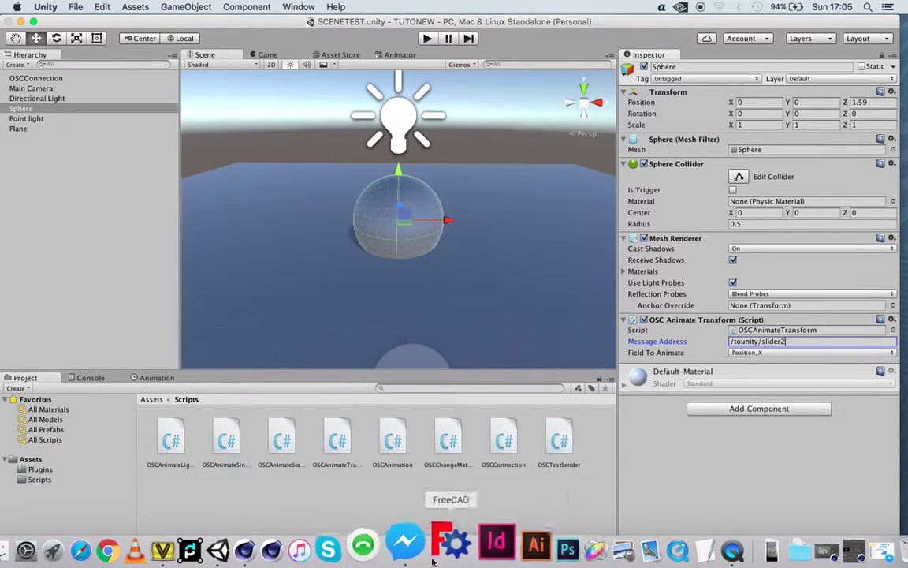
Switch to VDMX5, check Slider 2's OSC message address, and return to Unity
{"action": "left_click", "coordinate": [210, 551]}
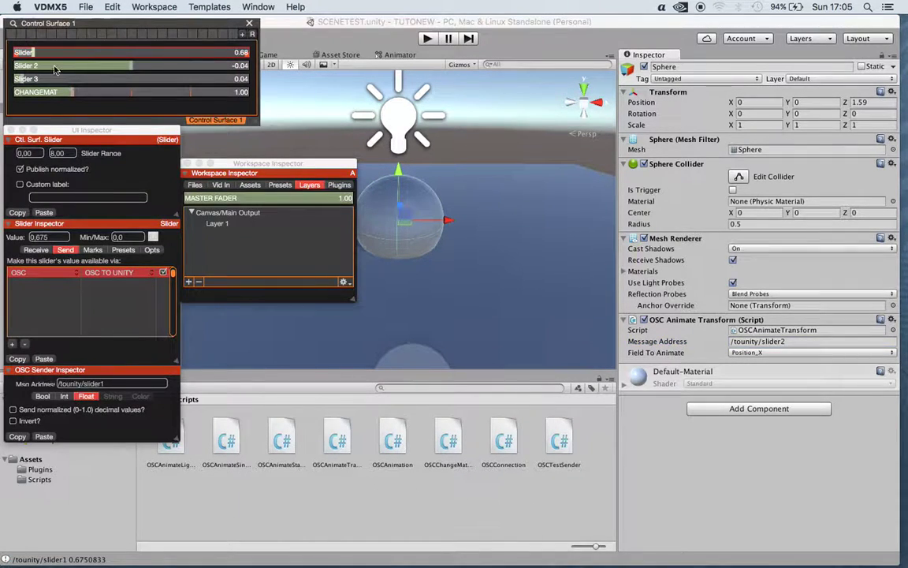
{"action": "left_click_drag", "start_coordinate": [52, 65], "coordinate": [116, 66]}
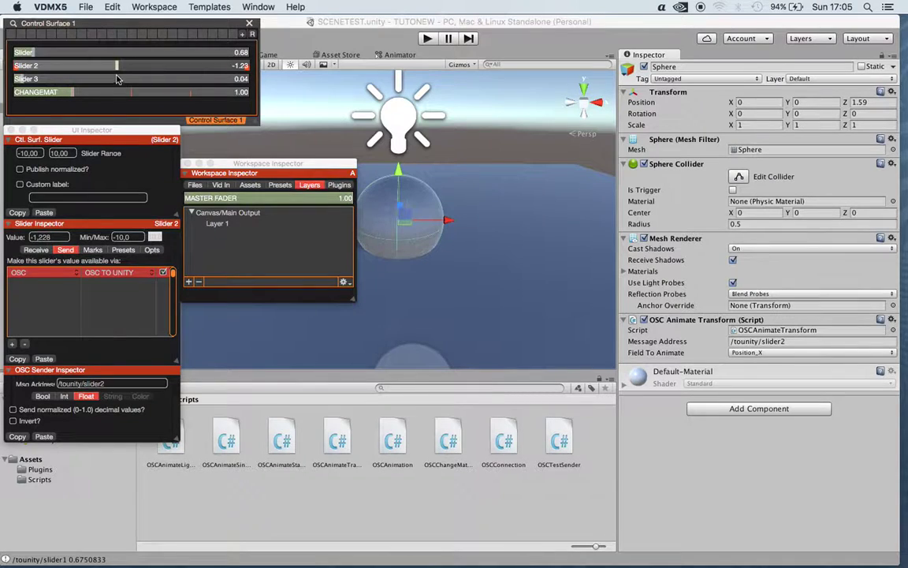
{"action": "left_click", "coordinate": [110, 383]}
{"action": "left_click", "coordinate": [713, 462]}
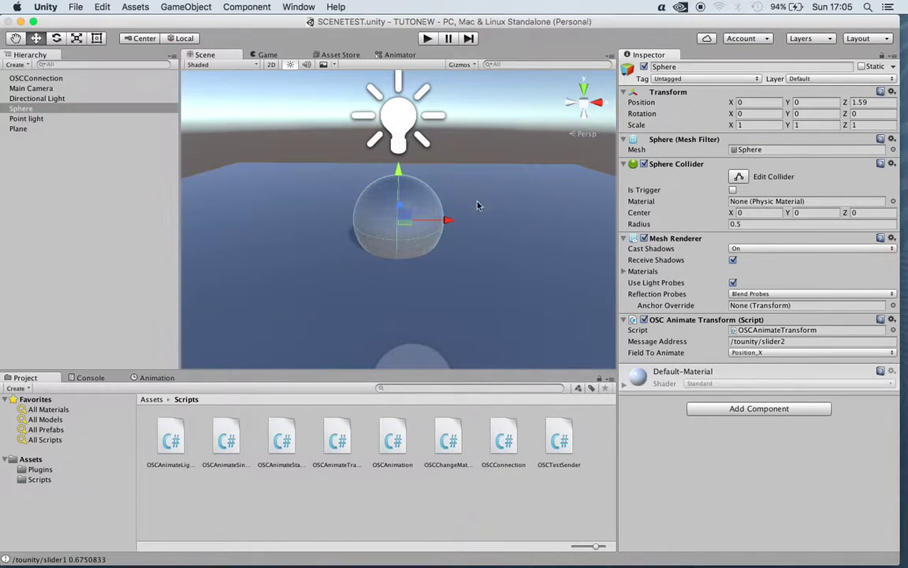
Run the scene, sweep Slider 2 in VDMX5 to test the sphere's X position, leaving it at about -0.43, and stop the scene in Unity
{"action": "left_click", "coordinate": [427, 39]}
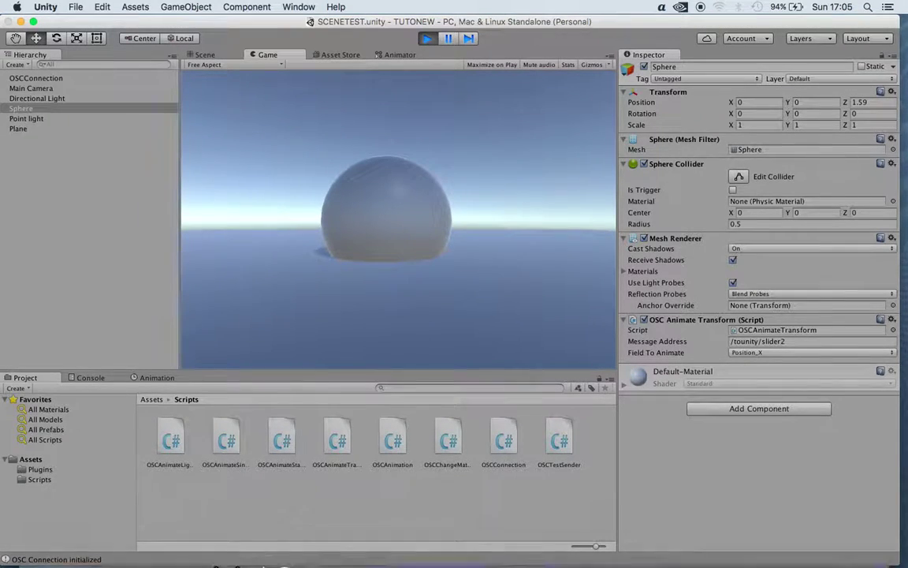
{"action": "mouse_move", "coordinate": [252, 558]}
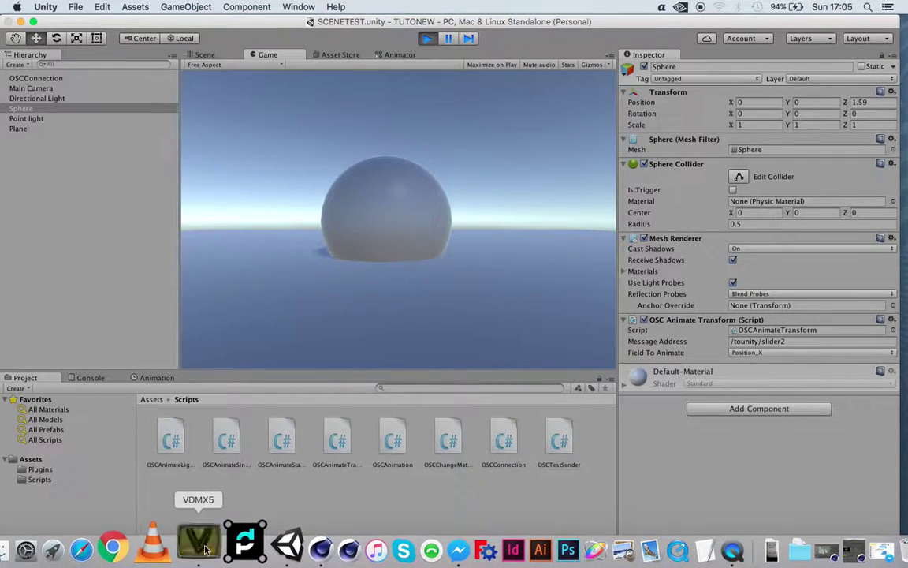
{"action": "left_click", "coordinate": [190, 541]}
{"action": "left_click_drag", "start_coordinate": [62, 66], "coordinate": [127, 66]}
{"action": "left_click", "coordinate": [520, 49]}
{"action": "left_click", "coordinate": [426, 38]}
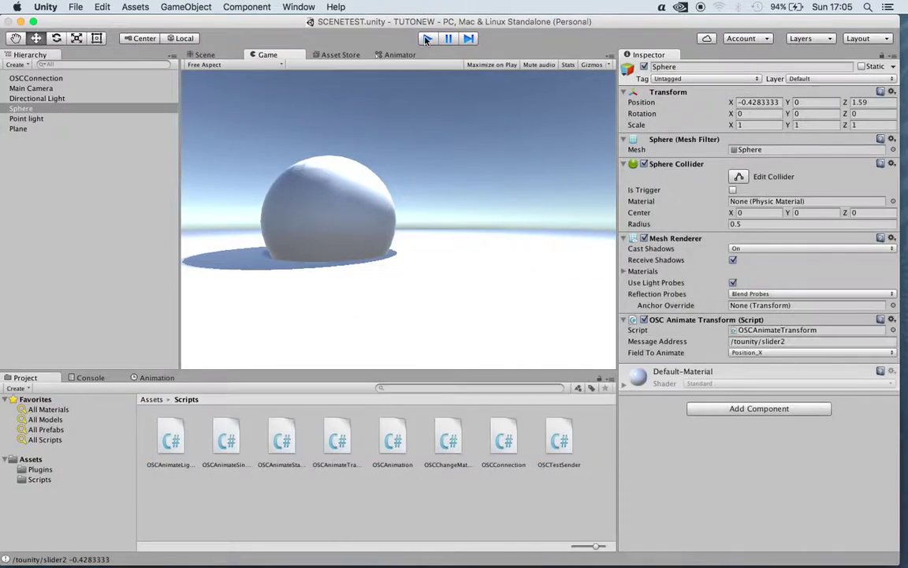
Review the code of the OSCAnimateStandardMaterial, OSCAnimateTransform, OSCAnimation and OSCChangeMaterial scripts
{"action": "left_click", "coordinate": [40, 171]}
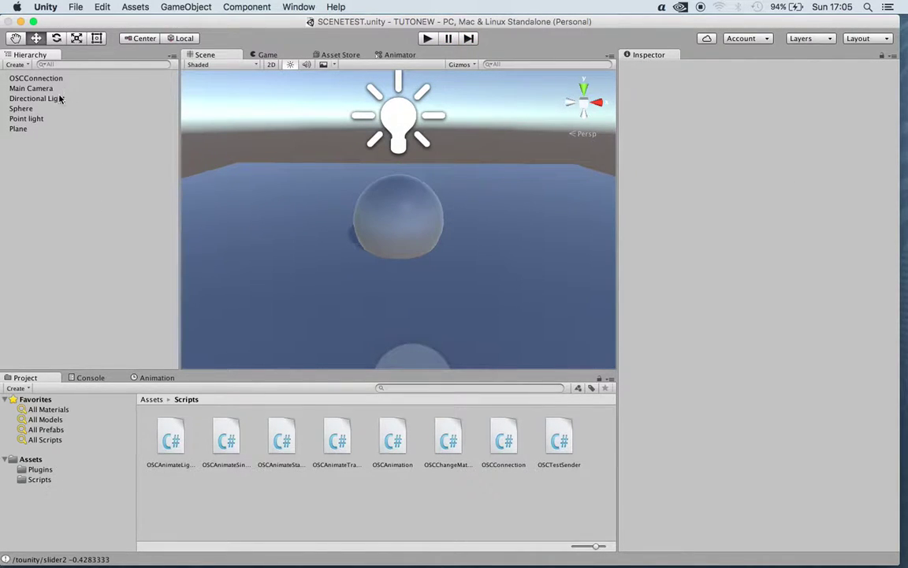
{"action": "left_click", "coordinate": [290, 433]}
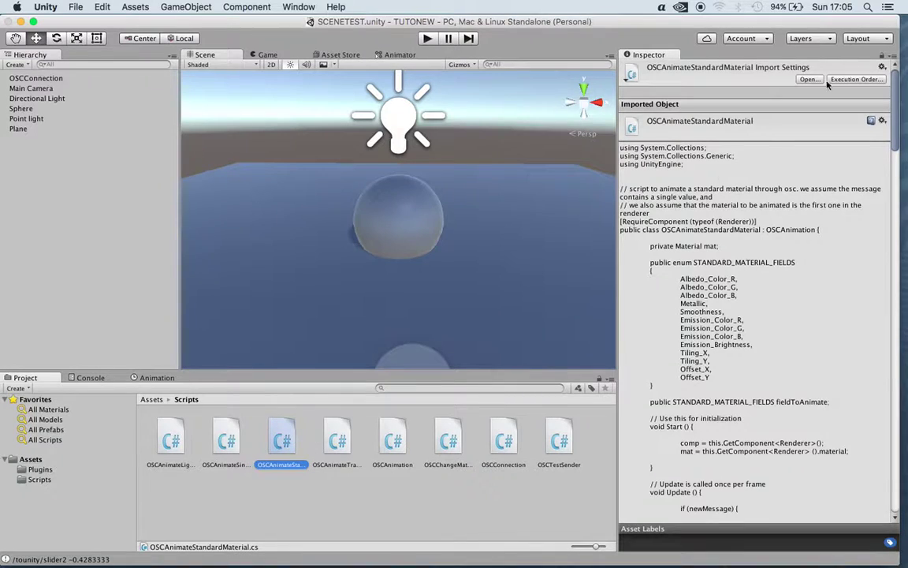
{"action": "left_click", "coordinate": [344, 430]}
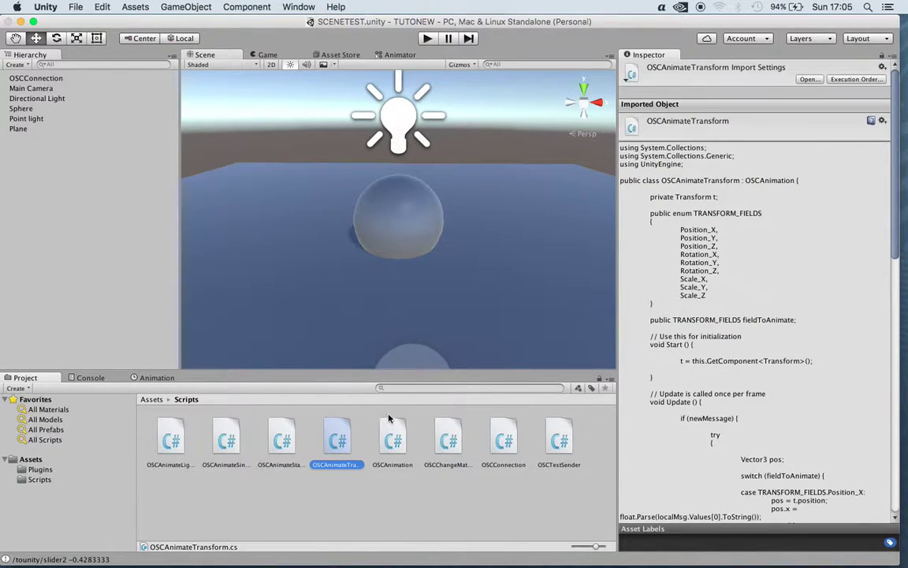
{"action": "left_click", "coordinate": [395, 443]}
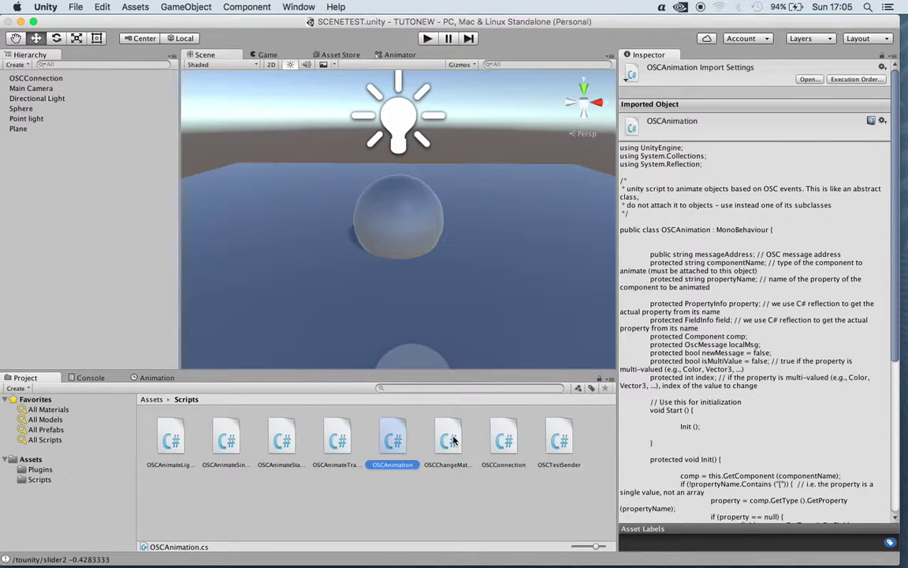
{"action": "left_click", "coordinate": [454, 440]}
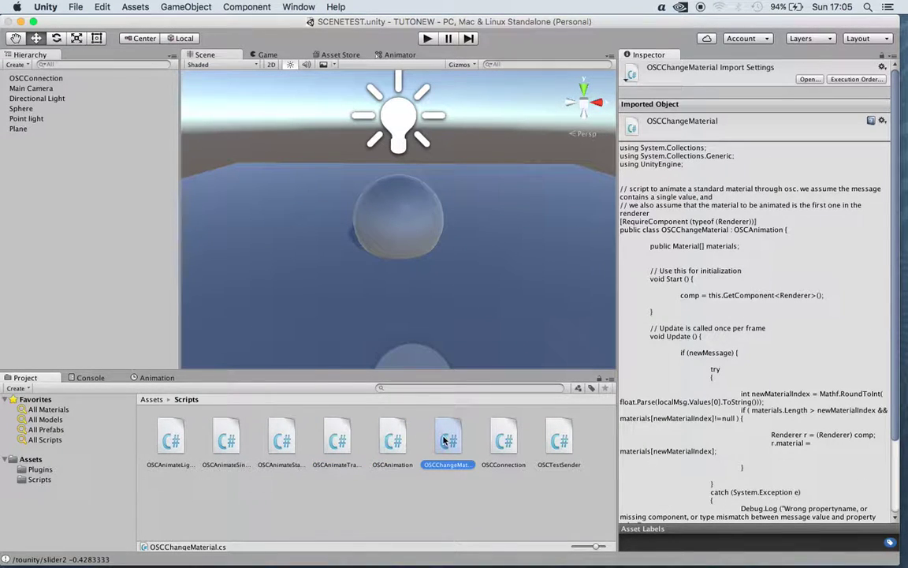
{"action": "left_click", "coordinate": [184, 513]}
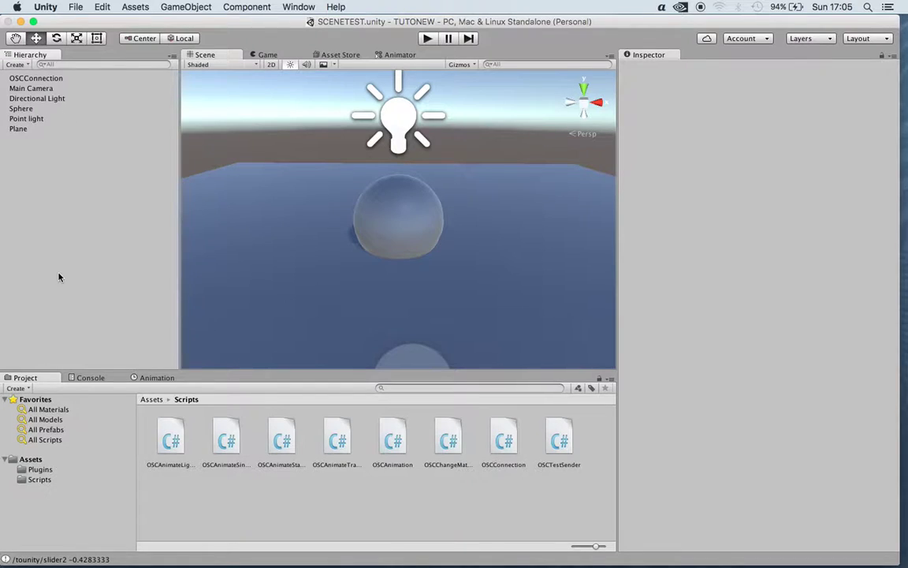
Create a new material named 1 in the Scripts folder
{"action": "left_click", "coordinate": [19, 108]}
{"action": "left_click", "coordinate": [32, 153]}
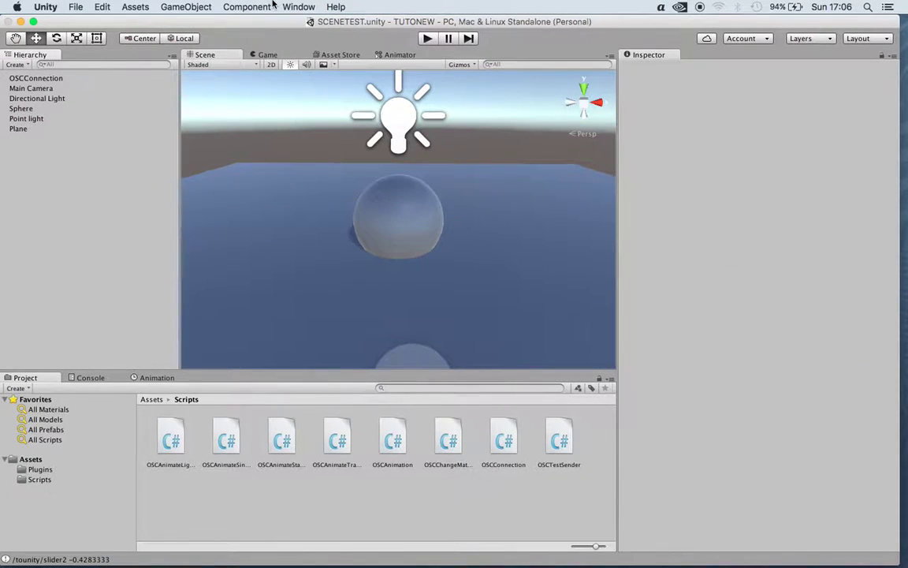
{"action": "left_click", "coordinate": [246, 6]}
{"action": "mouse_move", "coordinate": [237, 4]}
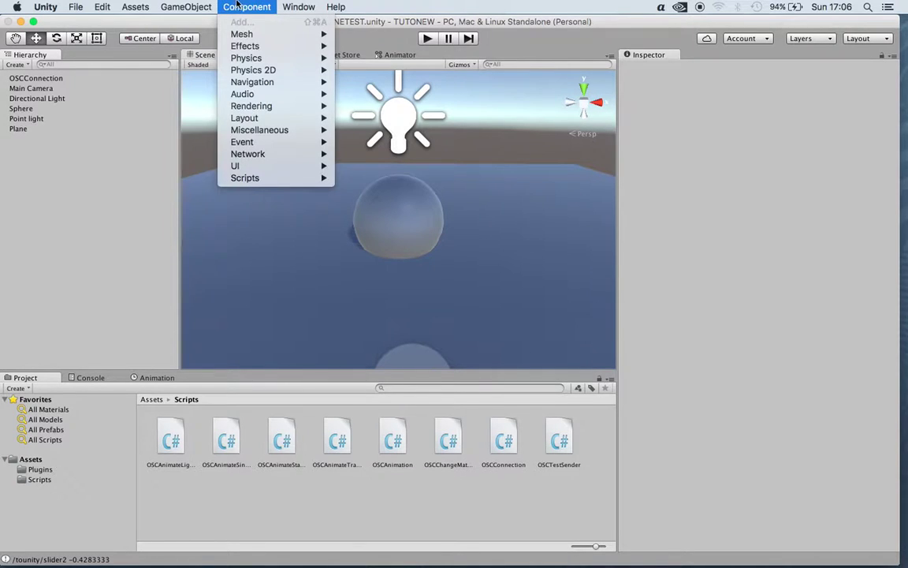
{"action": "mouse_move", "coordinate": [143, 5]}
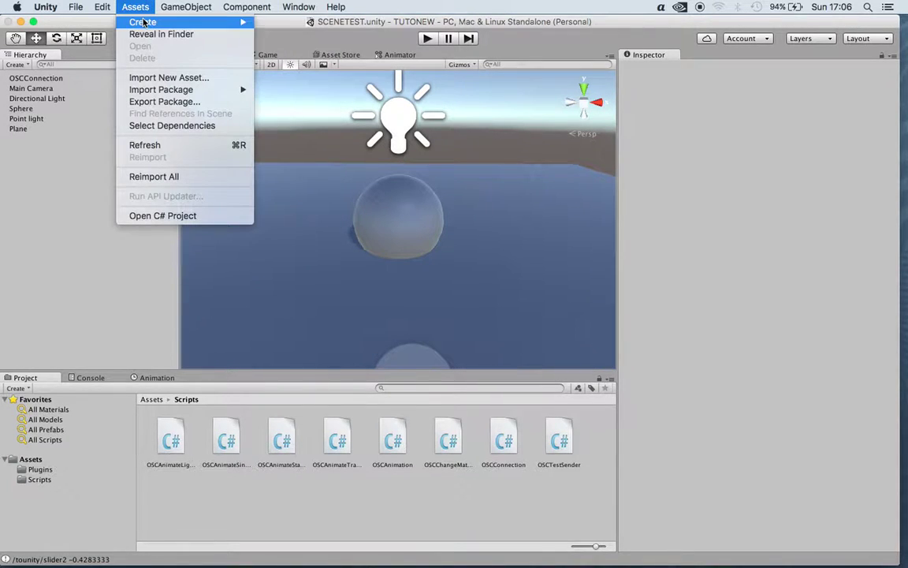
{"action": "left_click", "coordinate": [322, 130]}
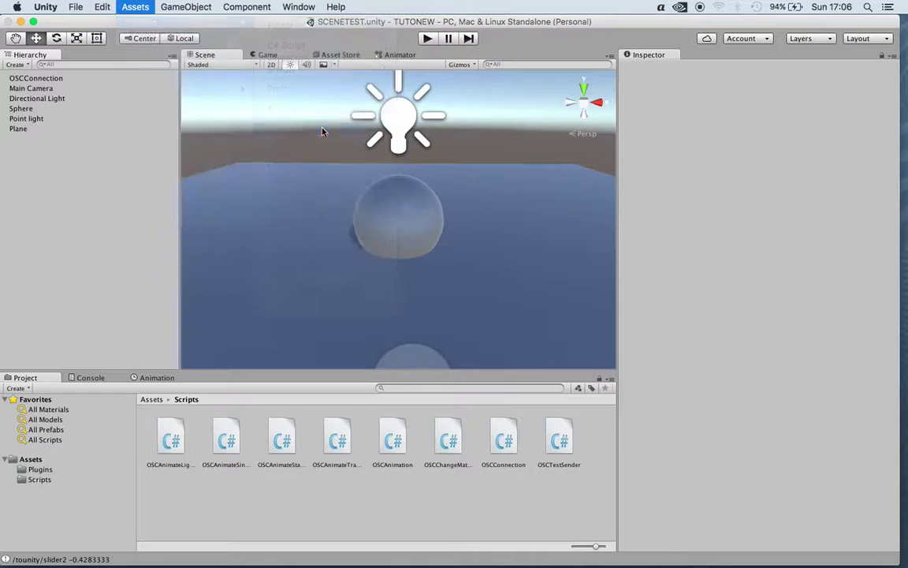
{"action": "type", "text": "1"}
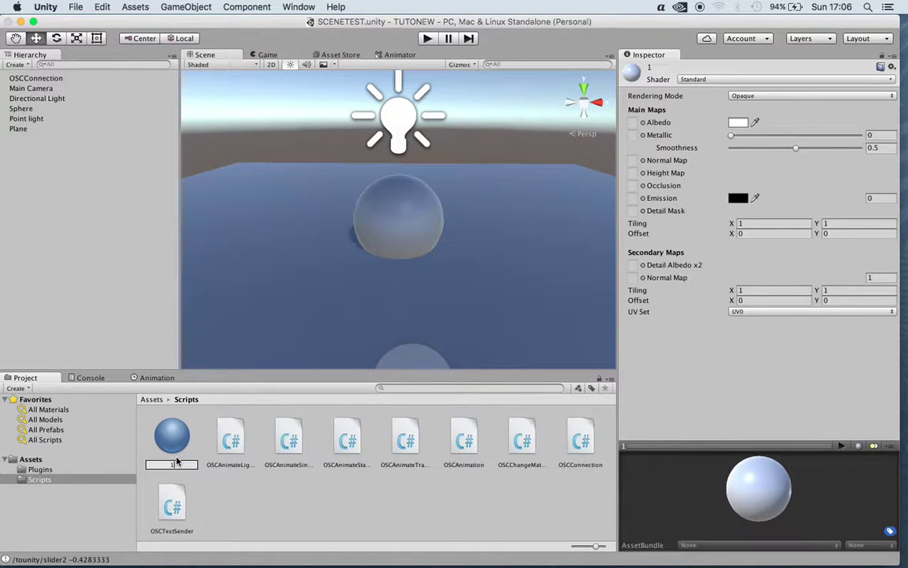
{"action": "key", "text": "Return"}
Set the albedo color of material 1 to pure red (FF0000FF)
{"action": "left_click", "coordinate": [739, 123]}
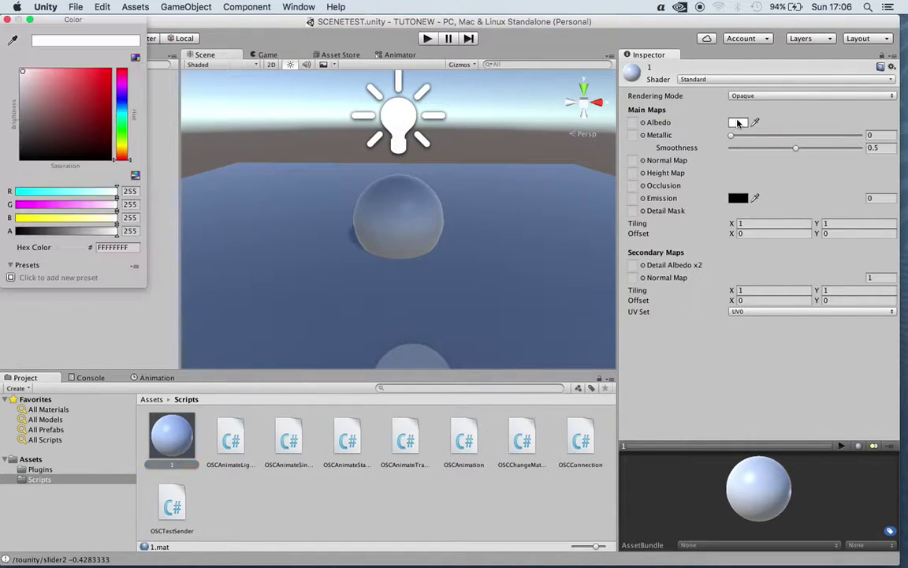
{"action": "left_click_drag", "start_coordinate": [27, 91], "coordinate": [115, 68]}
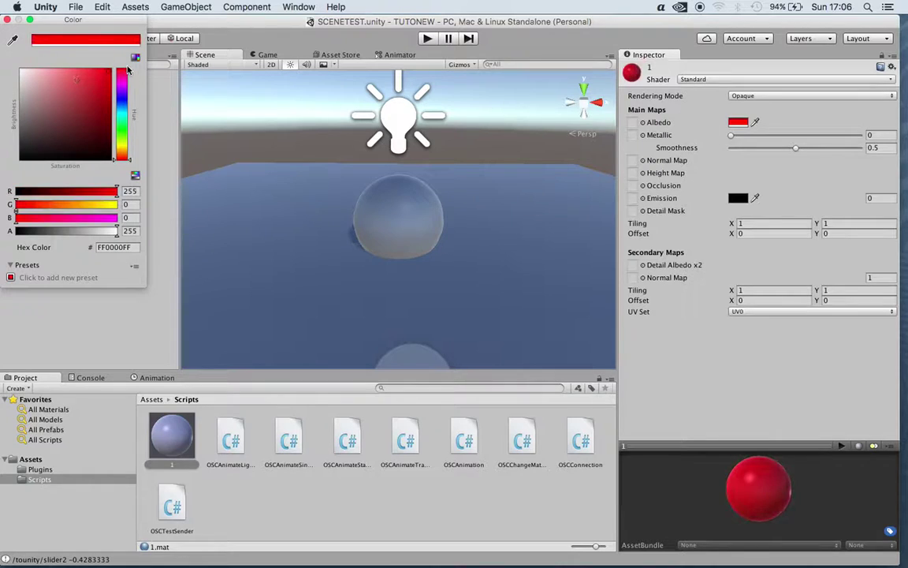
{"action": "left_click", "coordinate": [7, 19]}
{"action": "left_click", "coordinate": [242, 526]}
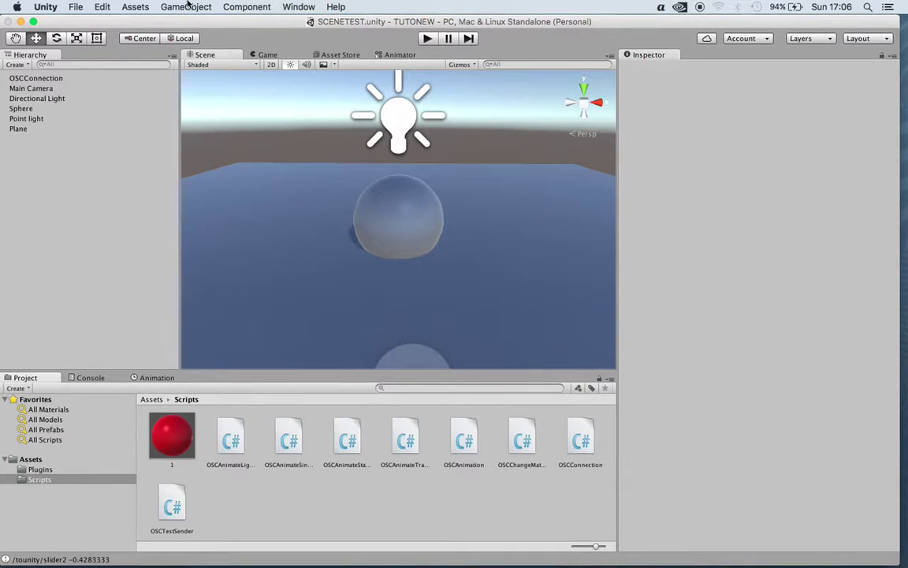
Create a second material named 2 in the Scripts folder
{"action": "left_click", "coordinate": [134, 6]}
{"action": "mouse_move", "coordinate": [126, 21]}
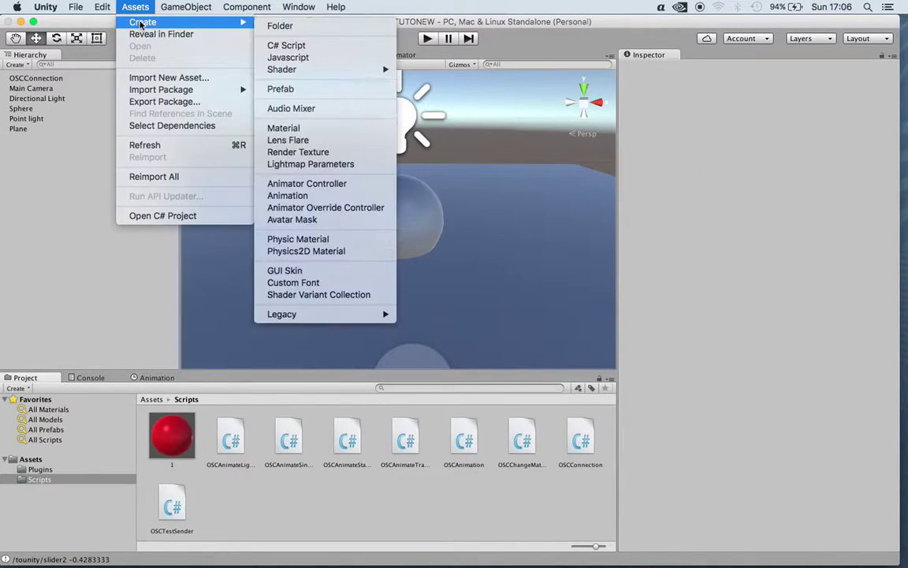
{"action": "left_click", "coordinate": [301, 128]}
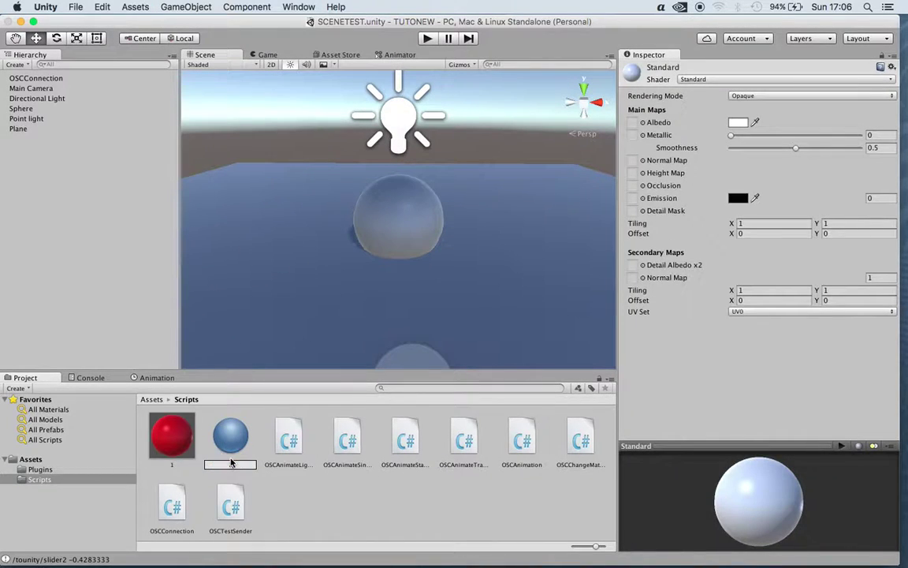
{"action": "type", "text": "2"}
{"action": "key", "text": "Return"}
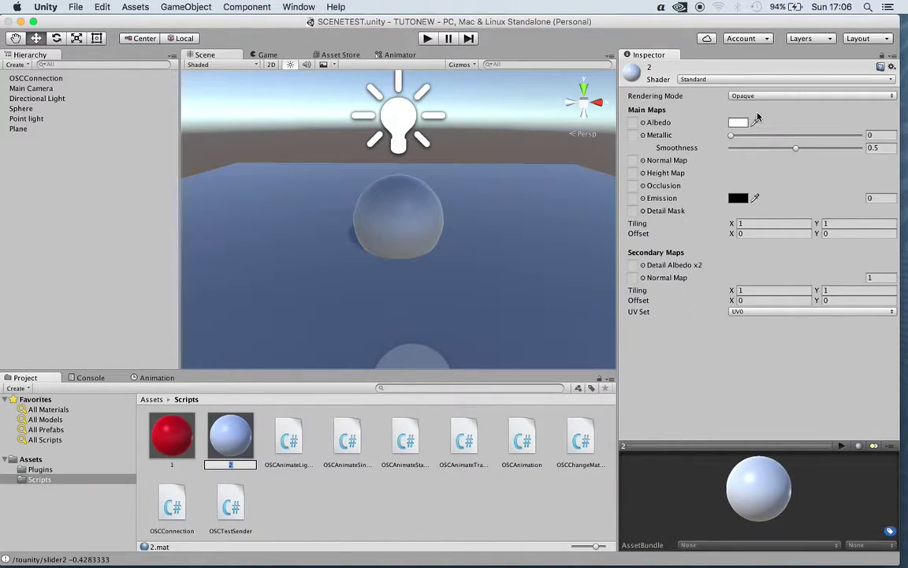
Set material 2's metallic value to about 0.502 and its albedo to green (00FD7FFF)
{"action": "left_click_drag", "start_coordinate": [736, 134], "coordinate": [795, 135]}
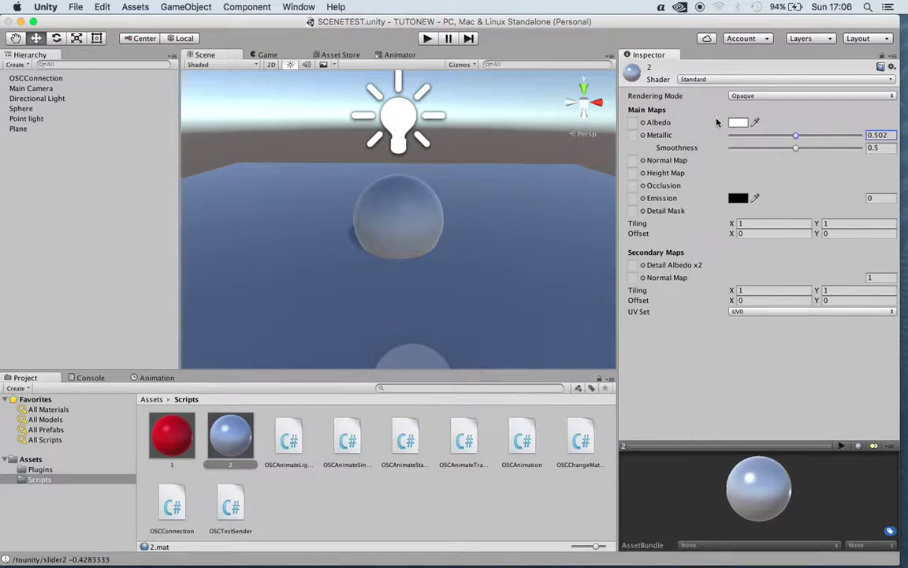
{"action": "left_click", "coordinate": [736, 122]}
{"action": "left_click_drag", "start_coordinate": [126, 106], "coordinate": [122, 69]}
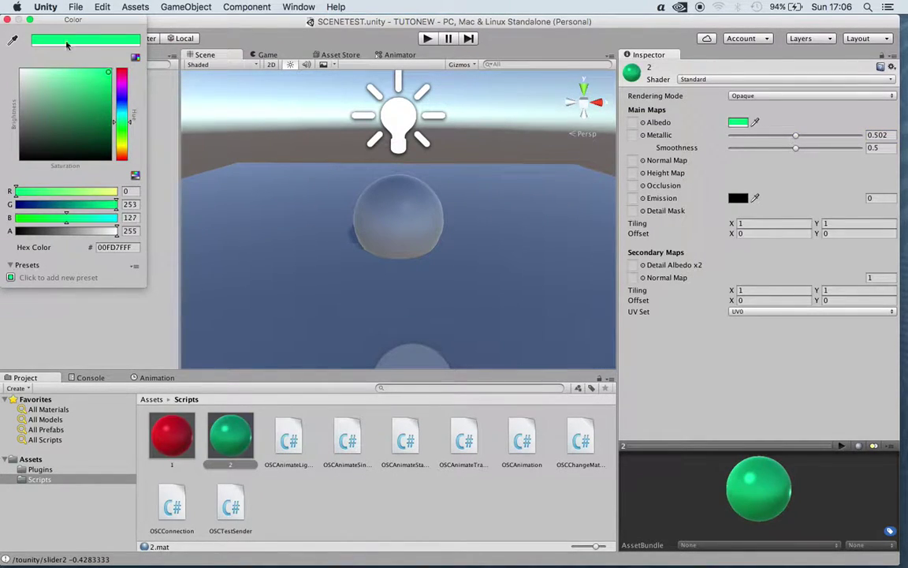
{"action": "left_click", "coordinate": [7, 20]}
{"action": "left_click", "coordinate": [55, 164]}
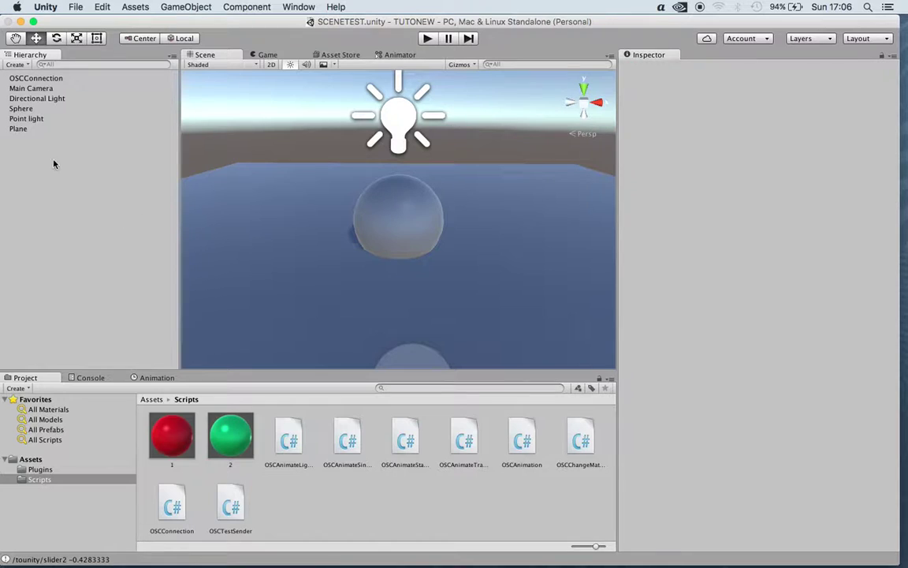
Collapse the sphere's OSC Animate Transform component and apply the red material 1 to the sphere
{"action": "left_click", "coordinate": [21, 109]}
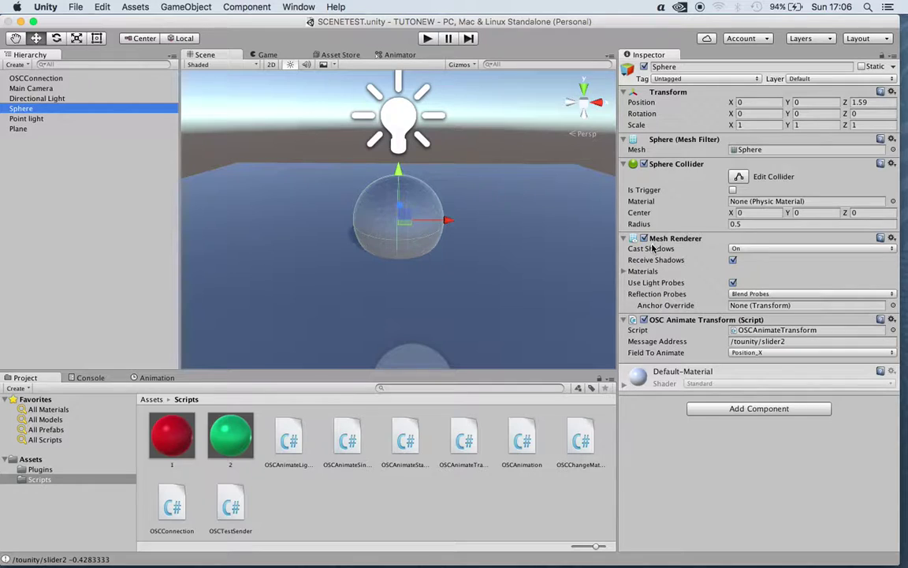
{"action": "left_click", "coordinate": [745, 476]}
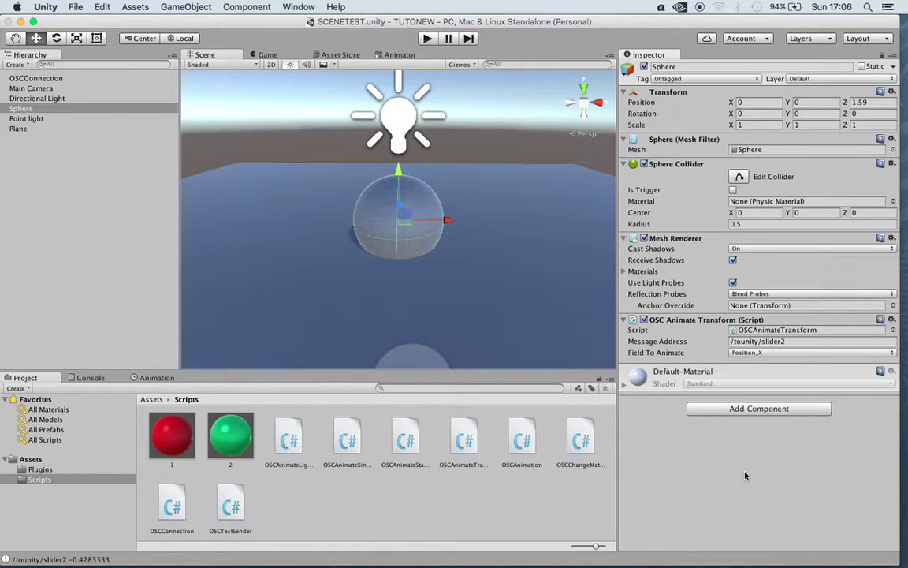
{"action": "left_click", "coordinate": [624, 320]}
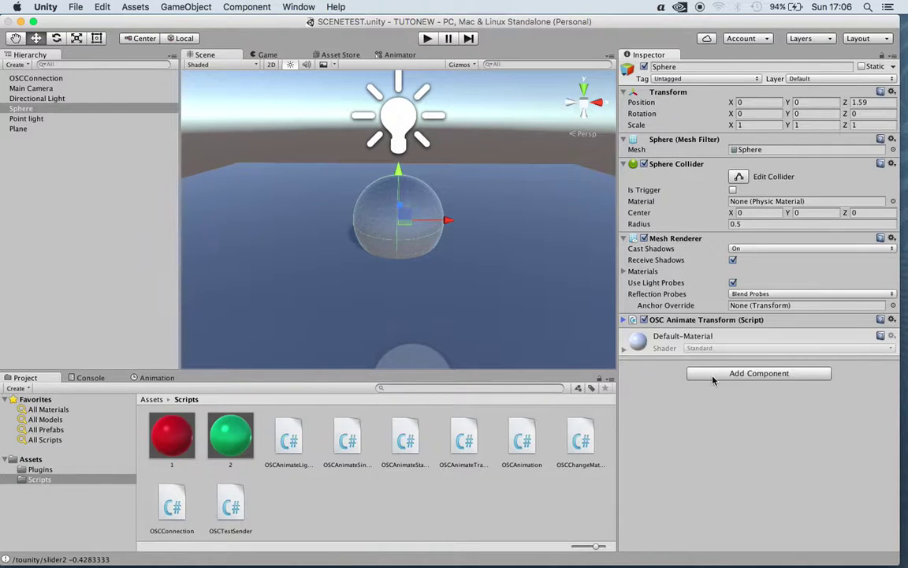
{"action": "left_click", "coordinate": [769, 375]}
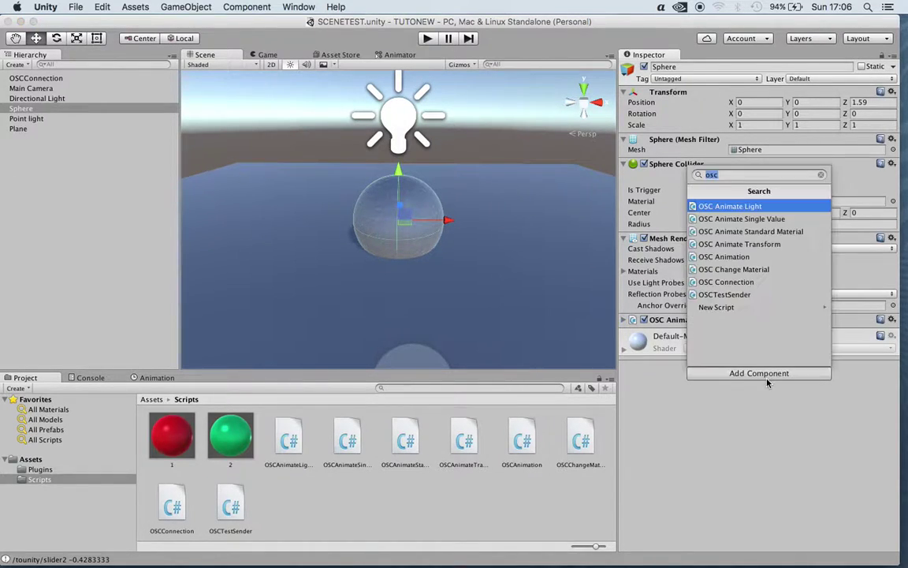
{"action": "left_click", "coordinate": [637, 380]}
{"action": "left_click_drag", "start_coordinate": [172, 436], "coordinate": [425, 190]}
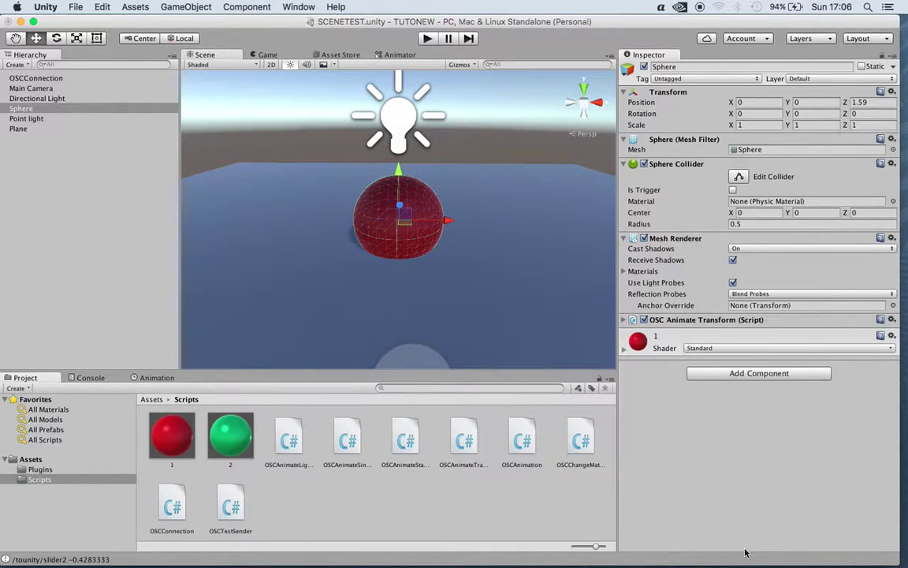
Add the OSC Animate Standard Material script to the sphere as a component
{"action": "left_click", "coordinate": [780, 373]}
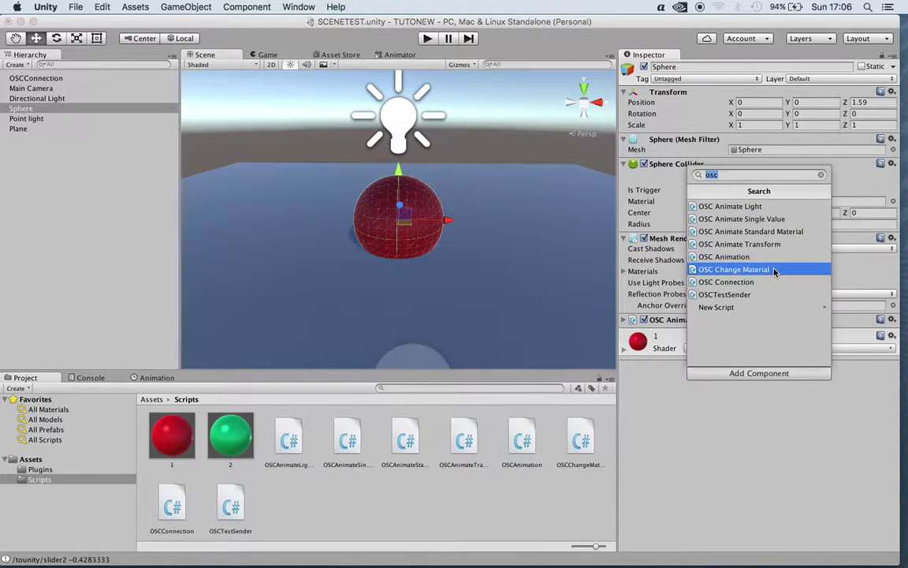
{"action": "left_click", "coordinate": [738, 233]}
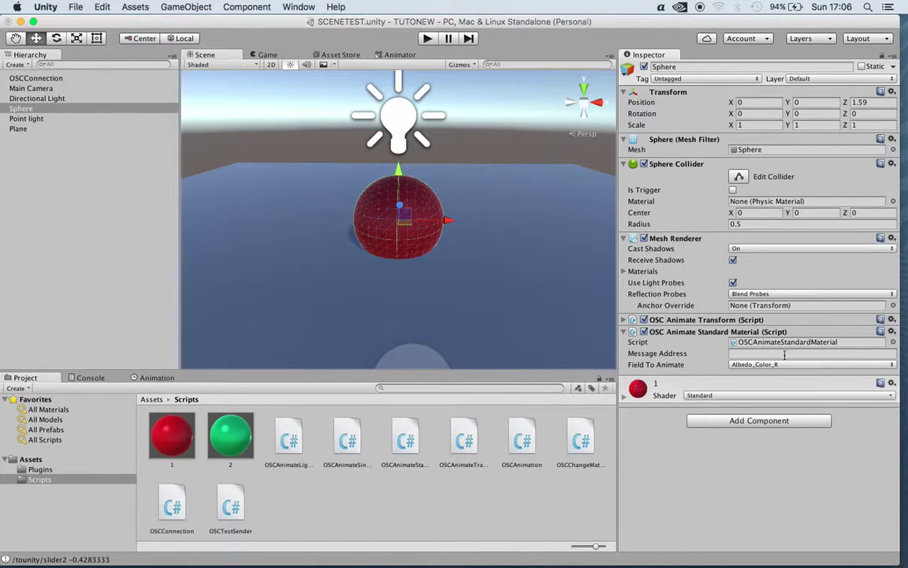
{"action": "right_click", "coordinate": [800, 332]}
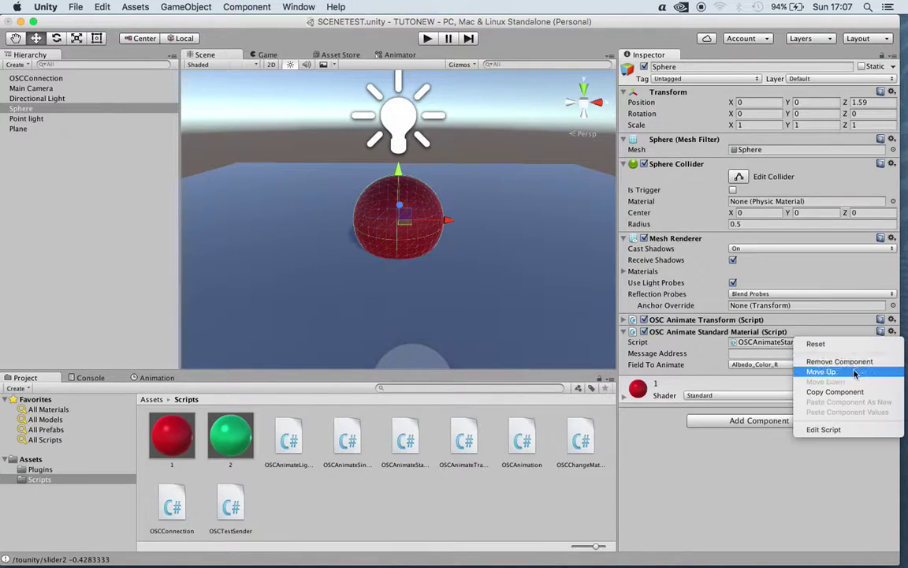
{"action": "left_click", "coordinate": [703, 471]}
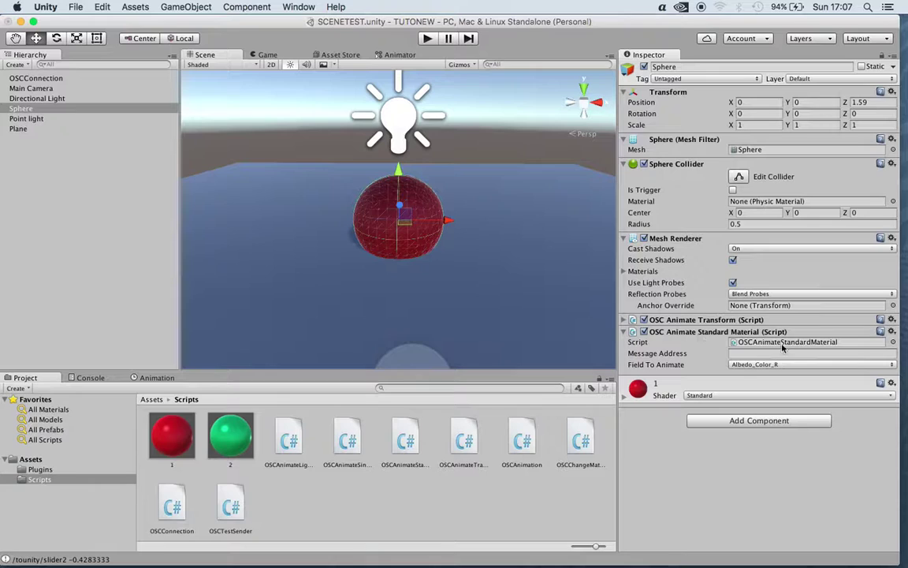
Compare the animatable fields with material 1's expanded properties and choose Albedo_Color_R as the sphere's field to animate
{"action": "left_click", "coordinate": [781, 364]}
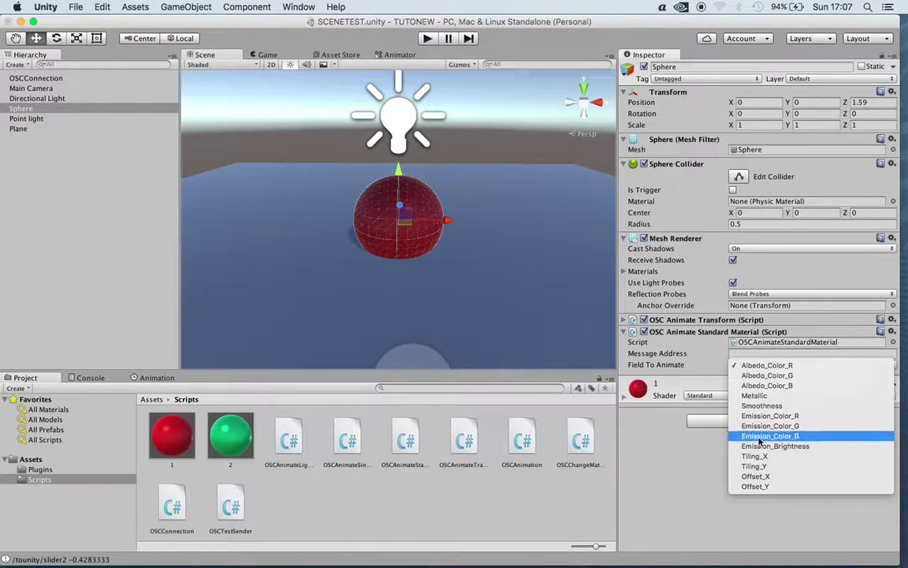
{"action": "left_click", "coordinate": [765, 365]}
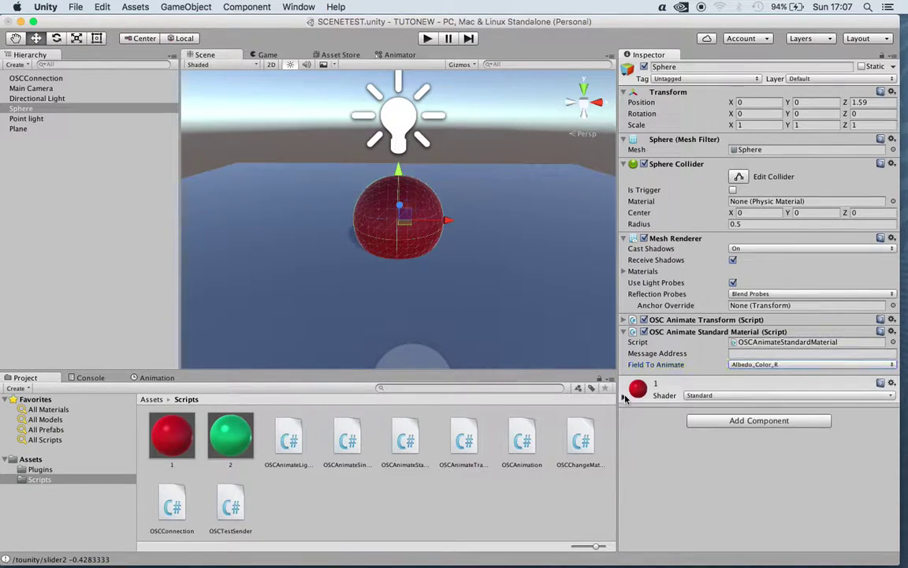
{"action": "left_click", "coordinate": [625, 397]}
{"action": "scroll", "coordinate": [890, 335], "scroll_direction": "down", "scroll_amount": 5}
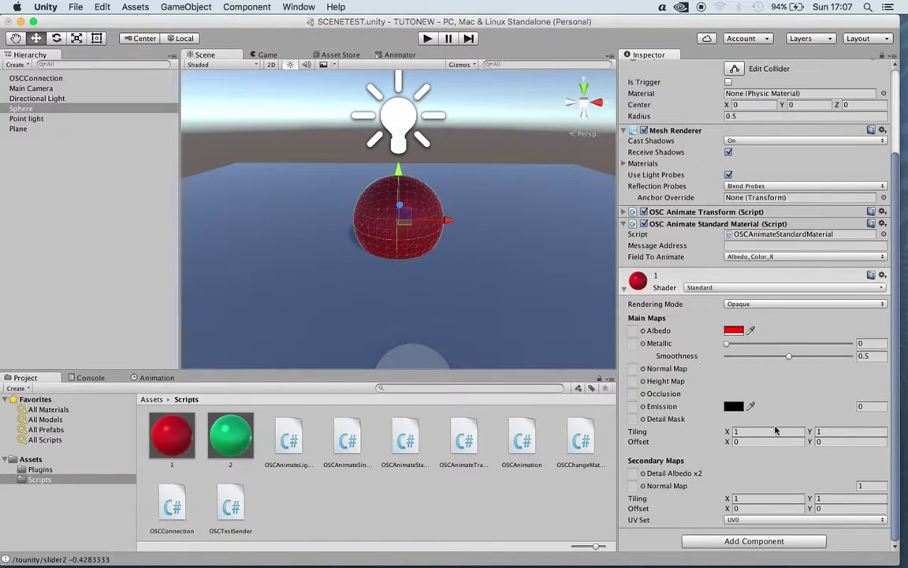
{"action": "left_click", "coordinate": [803, 259]}
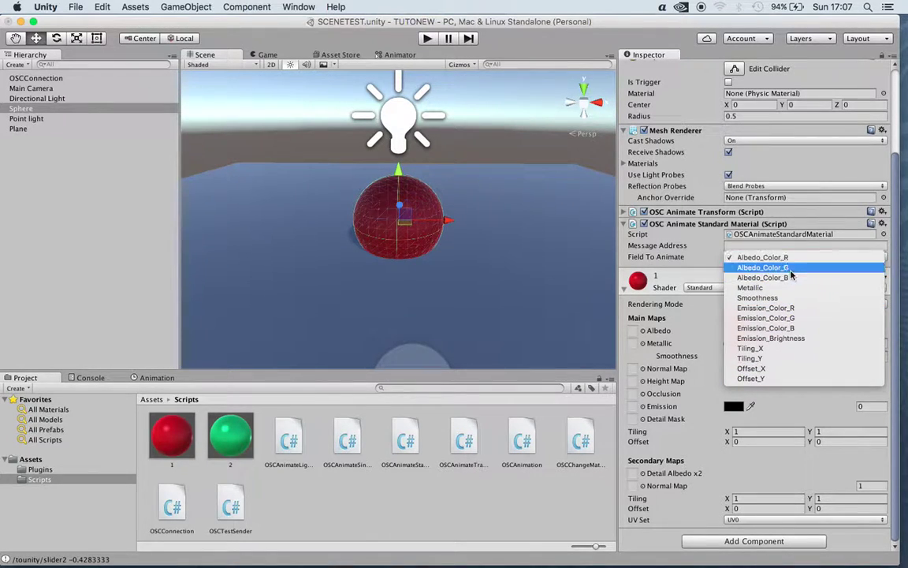
{"action": "left_click", "coordinate": [769, 257]}
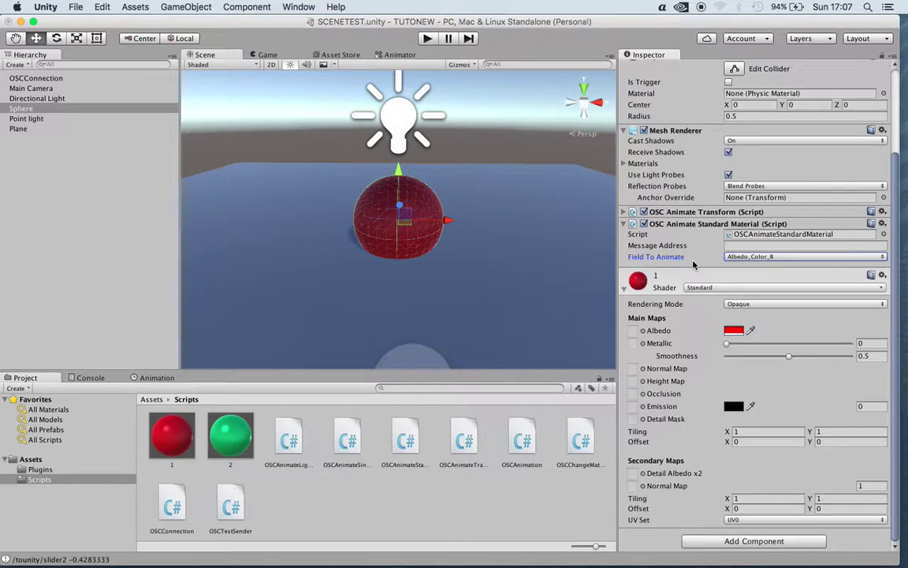
Set the OSC Animate Standard Material component's message address to /tounity/slider3
{"action": "left_click", "coordinate": [789, 246]}
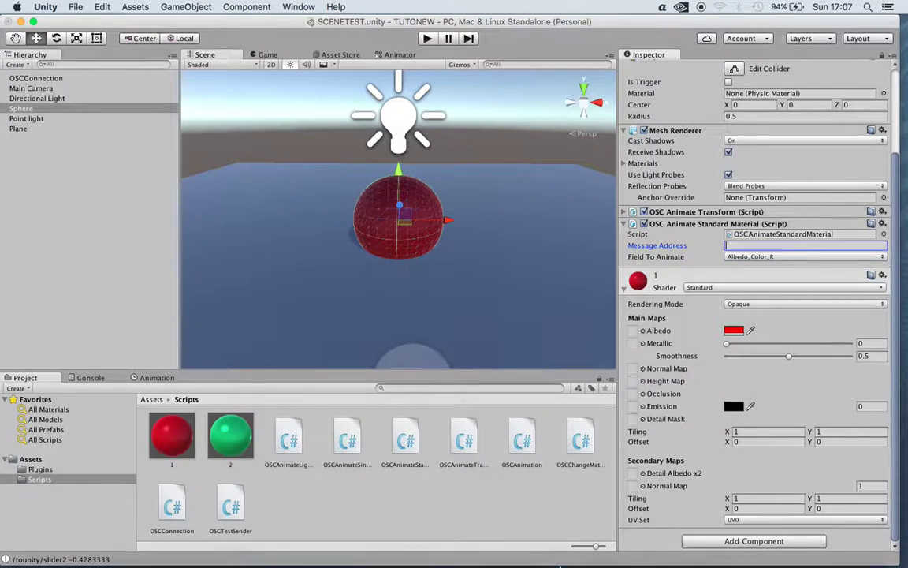
{"action": "type", "text": "/"}
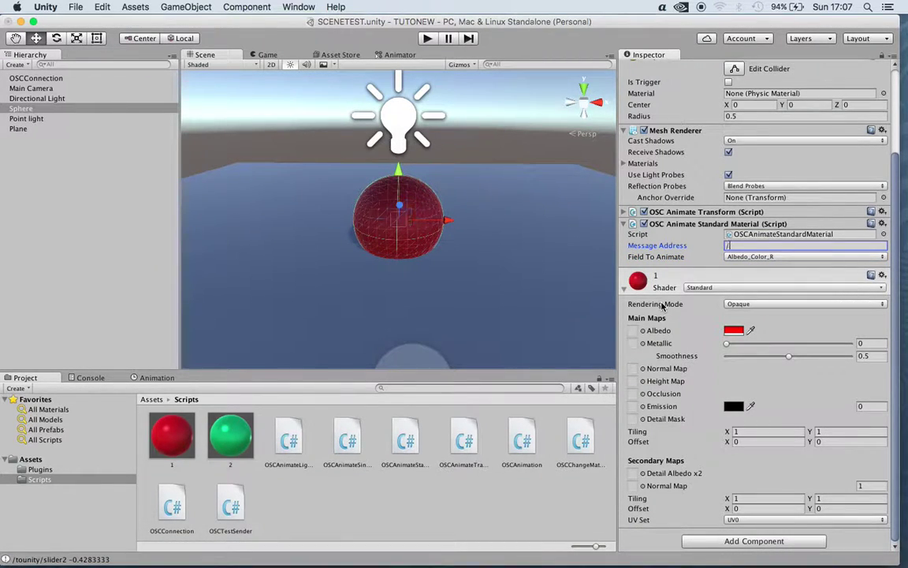
{"action": "type", "text": "tounity/slider3"}
{"action": "left_click", "coordinate": [712, 234]}
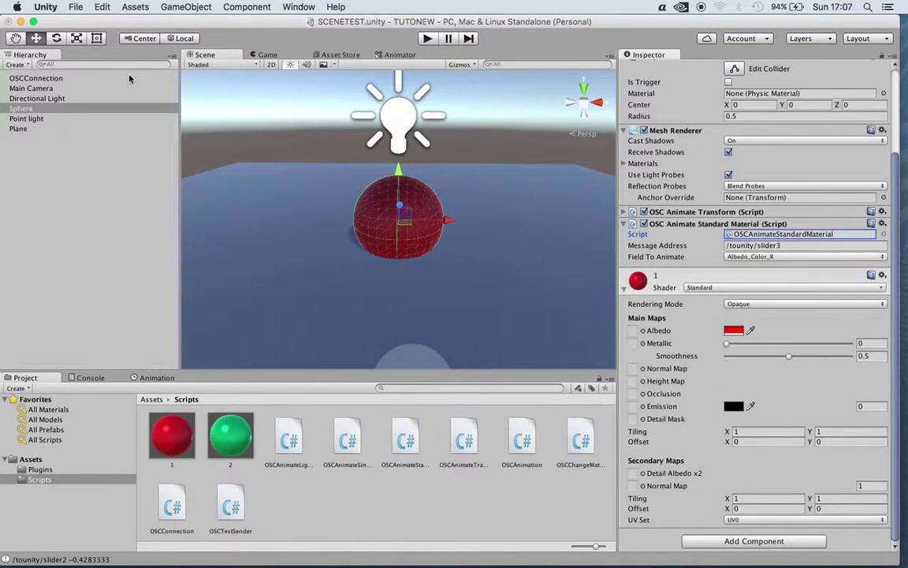
Test the red albedo control in play mode by moving VDMX5's Slider 3 to about 0.03 and up to 1.00, and stop playback
{"action": "left_click", "coordinate": [426, 37]}
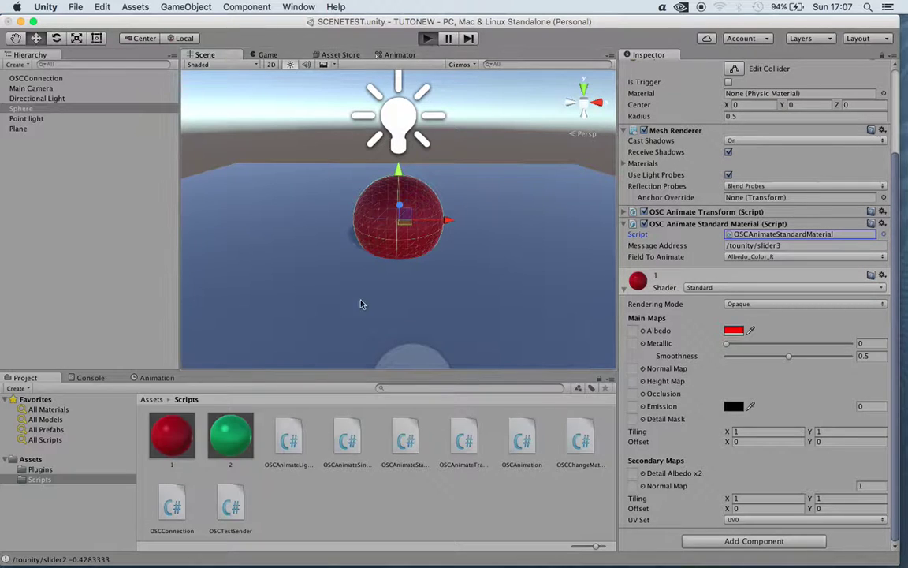
{"action": "mouse_move", "coordinate": [362, 556]}
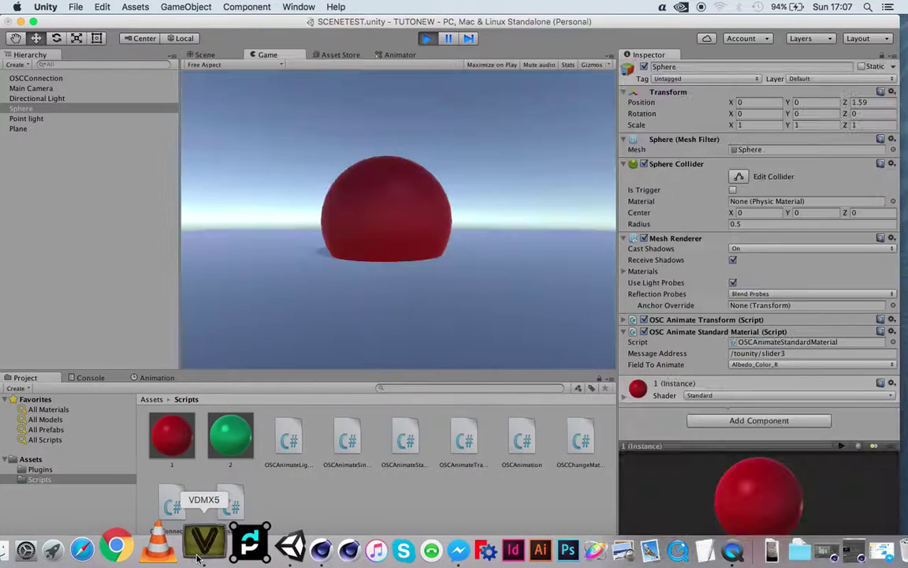
{"action": "left_click", "coordinate": [199, 544]}
{"action": "left_click_drag", "start_coordinate": [40, 78], "coordinate": [21, 112]}
{"action": "left_click_drag", "start_coordinate": [265, 169], "coordinate": [346, 330]}
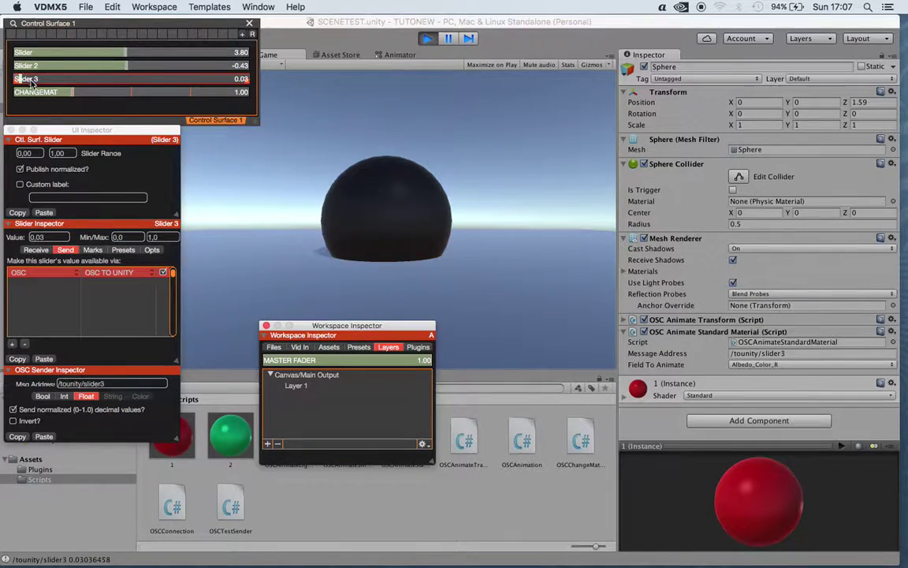
{"action": "left_click_drag", "start_coordinate": [24, 79], "coordinate": [268, 82]}
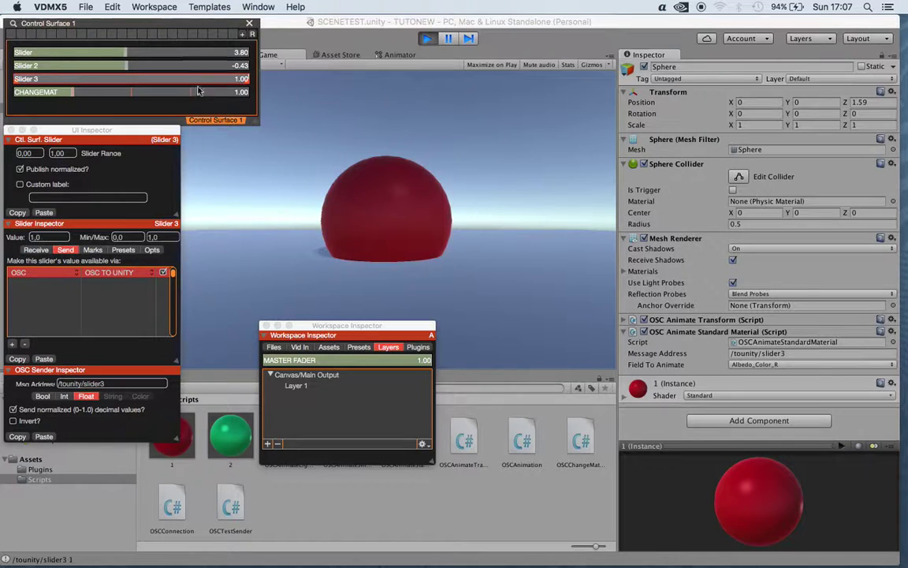
{"action": "left_click", "coordinate": [428, 40]}
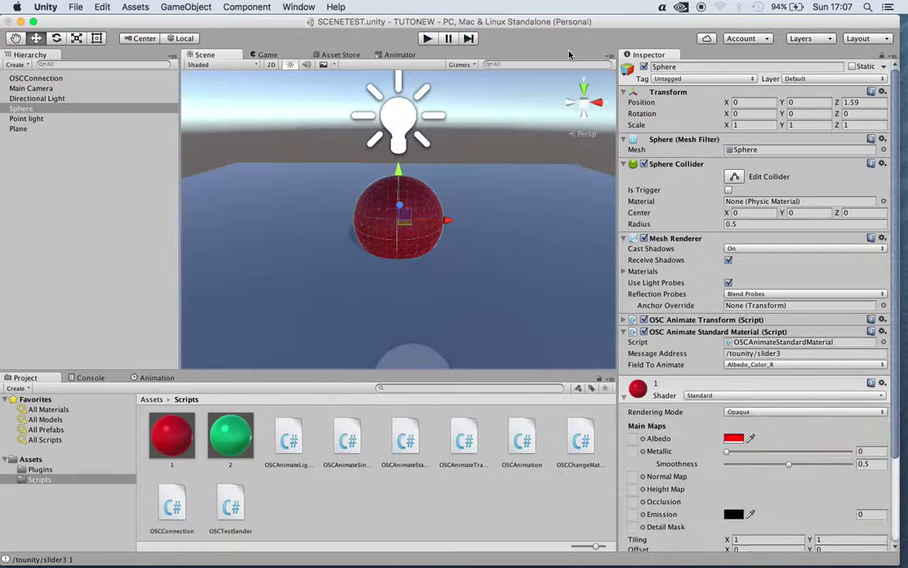
Collapse material 1's properties on the sphere and add the OSC Change Material script as a component
{"action": "left_click", "coordinate": [71, 144]}
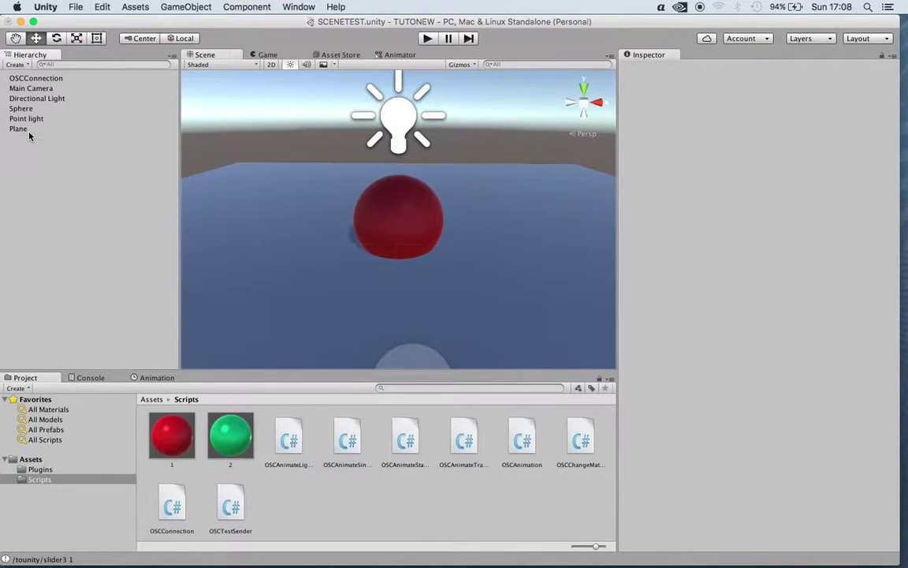
{"action": "left_click", "coordinate": [24, 108]}
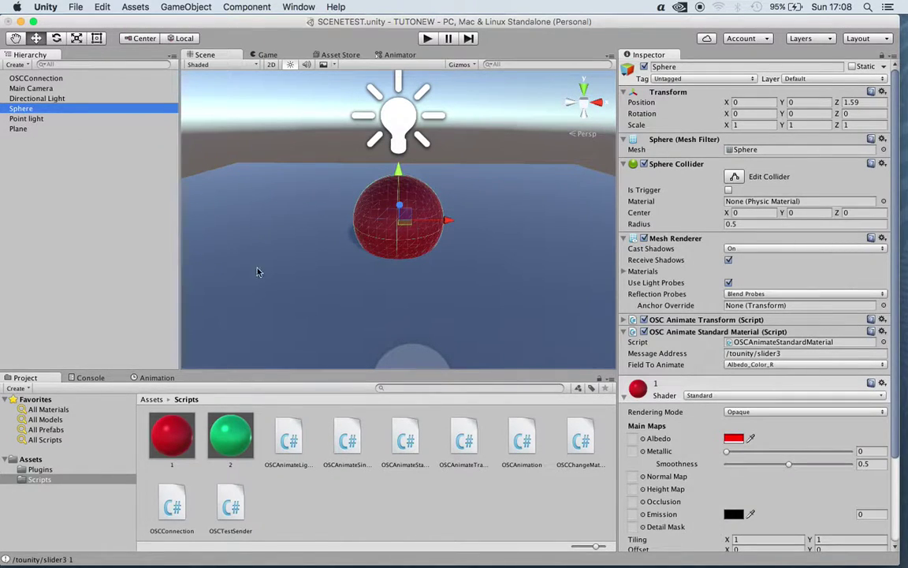
{"action": "left_click", "coordinate": [625, 398]}
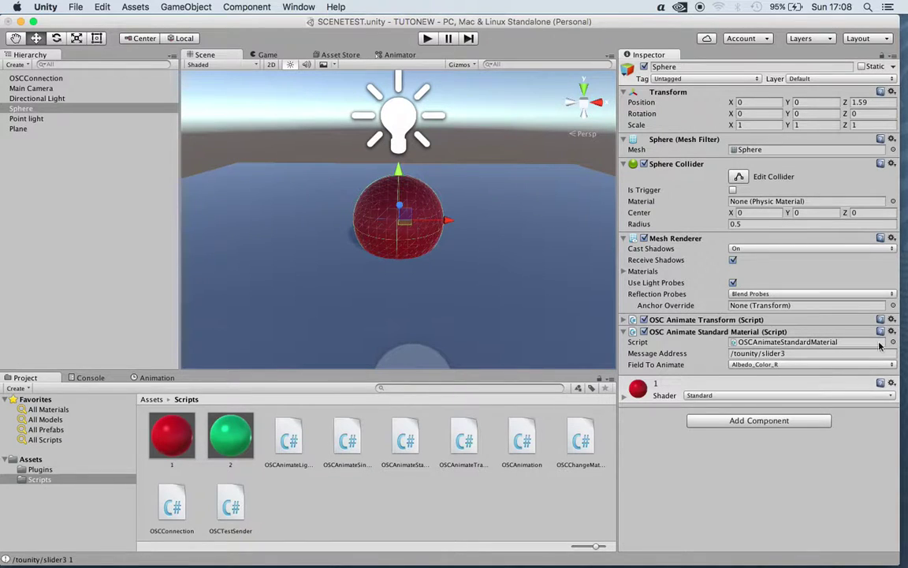
{"action": "left_click", "coordinate": [801, 419]}
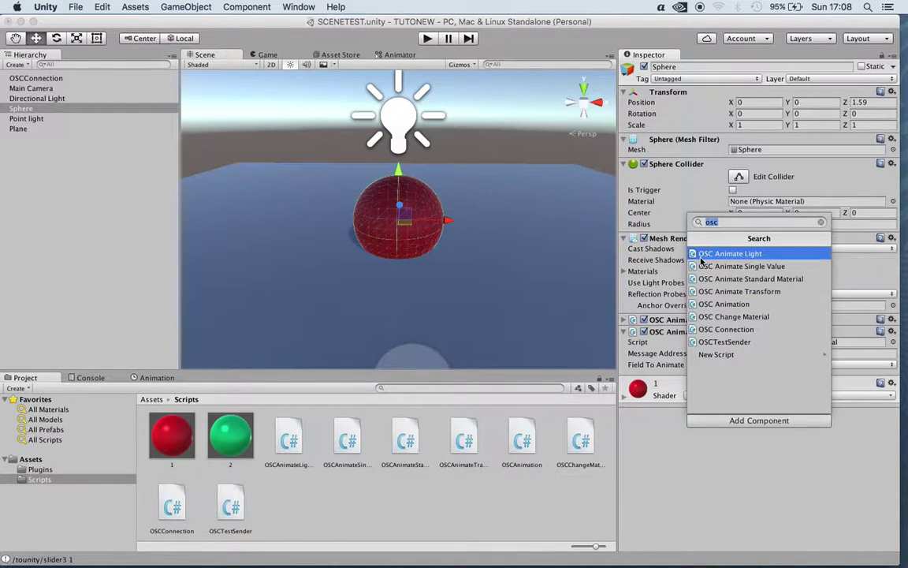
{"action": "left_click", "coordinate": [747, 316]}
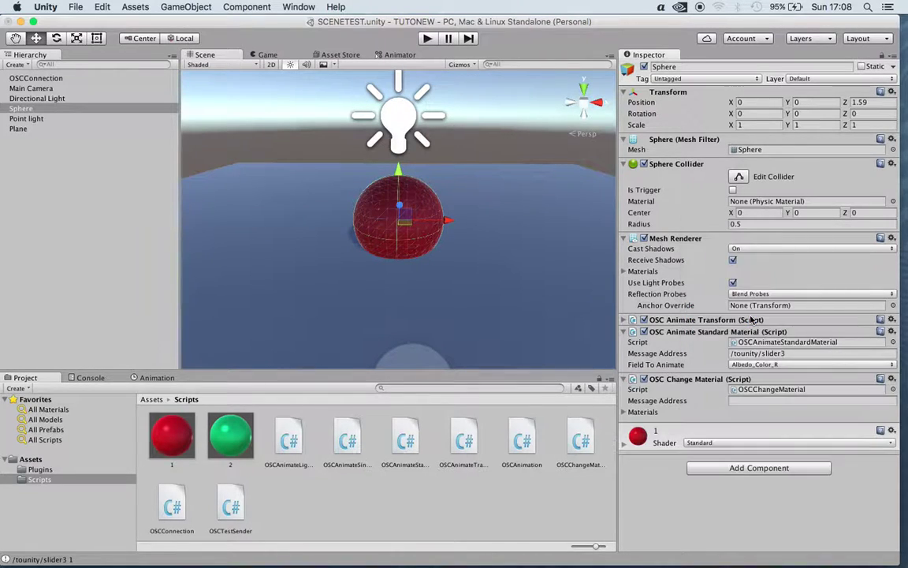
Set the OSC Change Material list size to 2 and assign material 1 to Element 0 and material 2 to Element 1
{"action": "left_click", "coordinate": [637, 412]}
{"action": "left_click", "coordinate": [711, 425]}
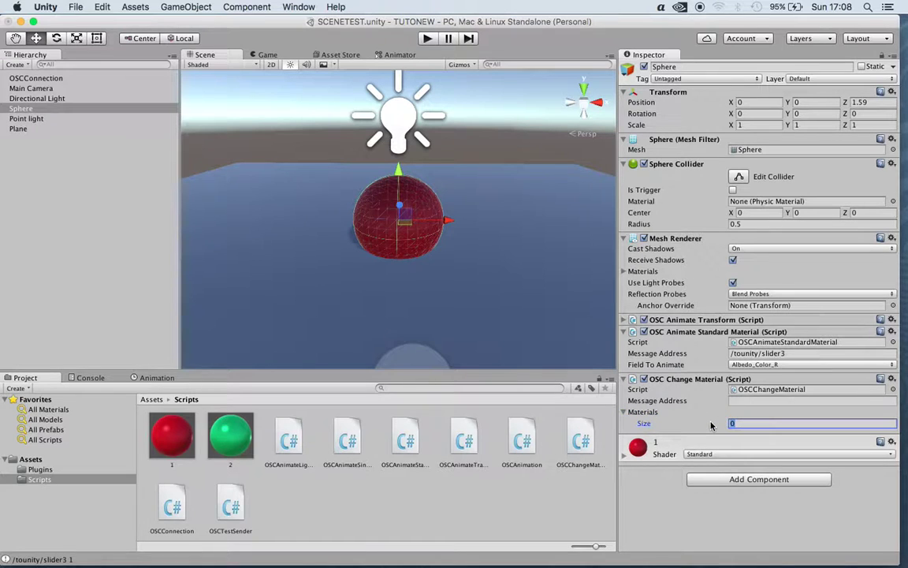
{"action": "type", "text": "2"}
{"action": "key", "text": "Return"}
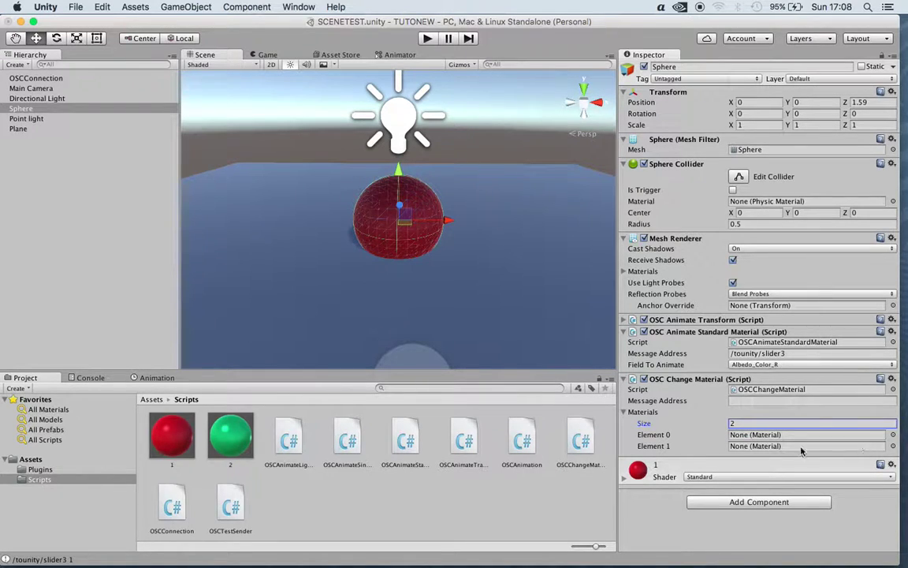
{"action": "left_click_drag", "start_coordinate": [178, 442], "coordinate": [768, 434]}
{"action": "left_click_drag", "start_coordinate": [189, 426], "coordinate": [794, 462]}
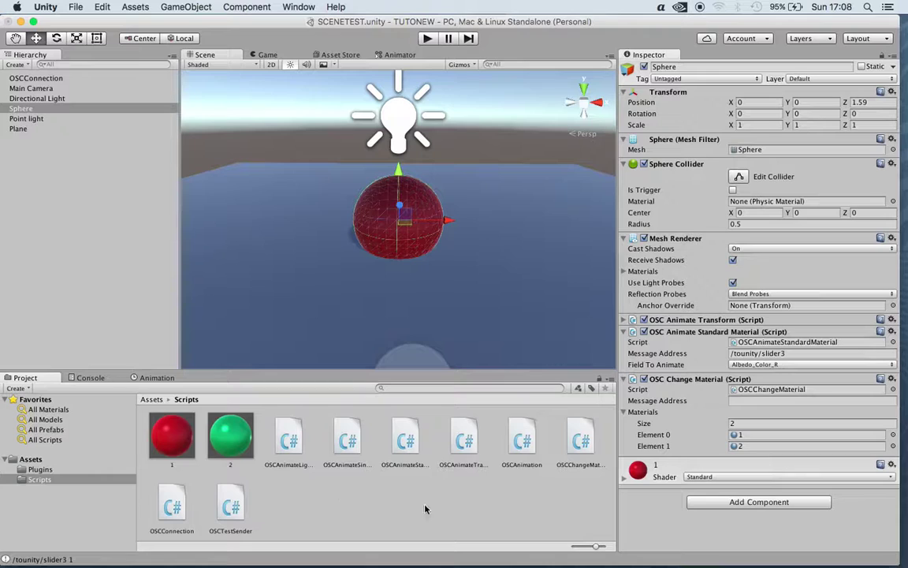
Set the OSC Change Material component's message address to /tounity/slider4
{"action": "left_click", "coordinate": [746, 402]}
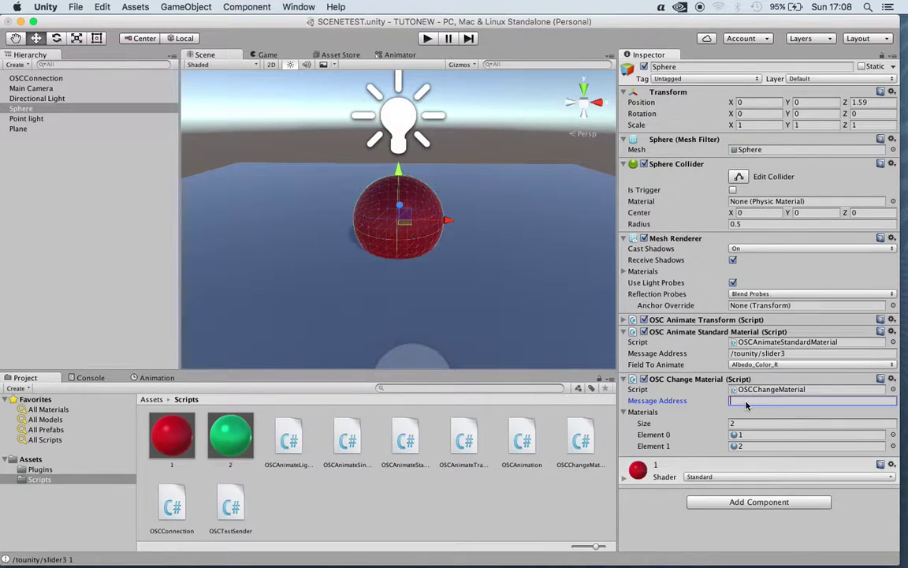
{"action": "type", "text": "/slider"}
{"action": "key", "text": "BackSpace"}
{"action": "type", "text": "tounity/sli"}
{"action": "key", "text": "Tab"}
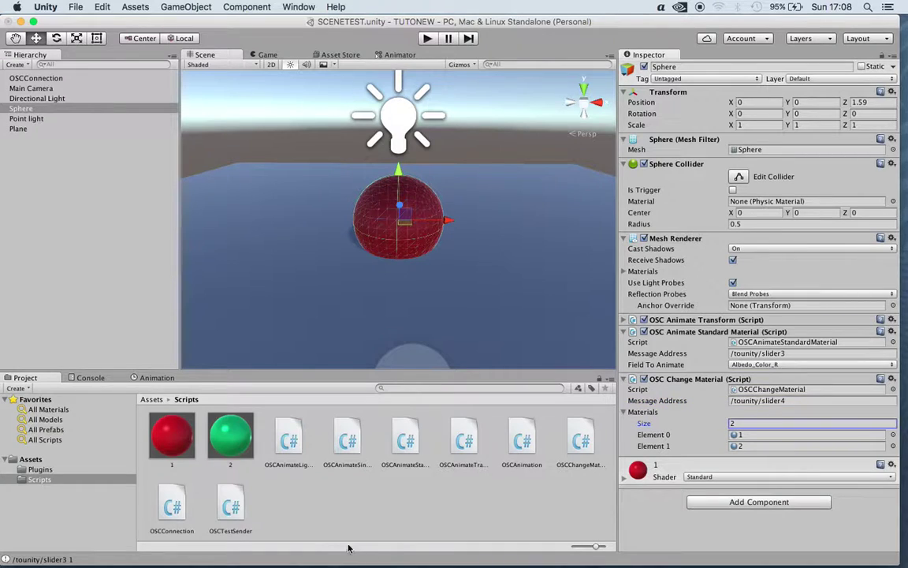
Copy the CHANGEMAT slider's address /tounity/chagemat from VDMX5 into the message address of Unity's OSC Change Material component
{"action": "mouse_move", "coordinate": [348, 564]}
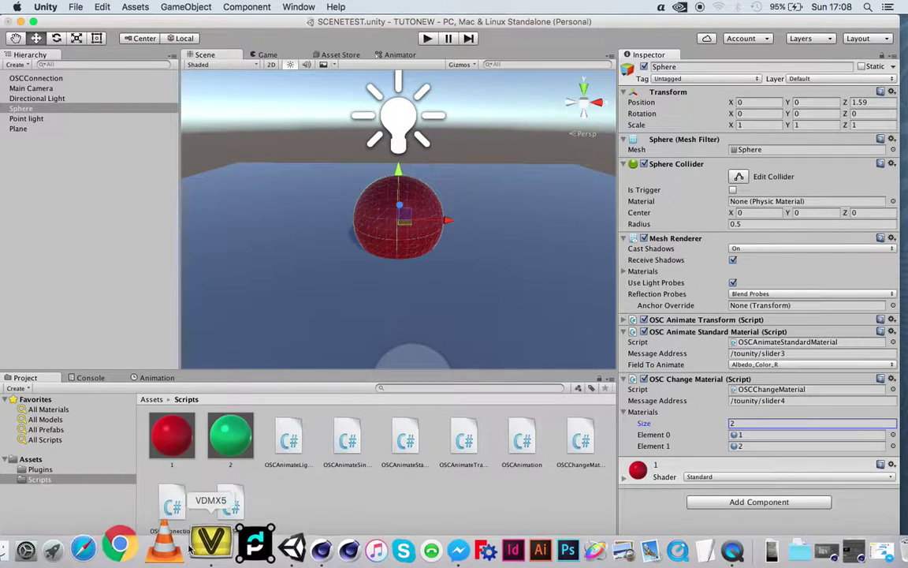
{"action": "left_click", "coordinate": [209, 543]}
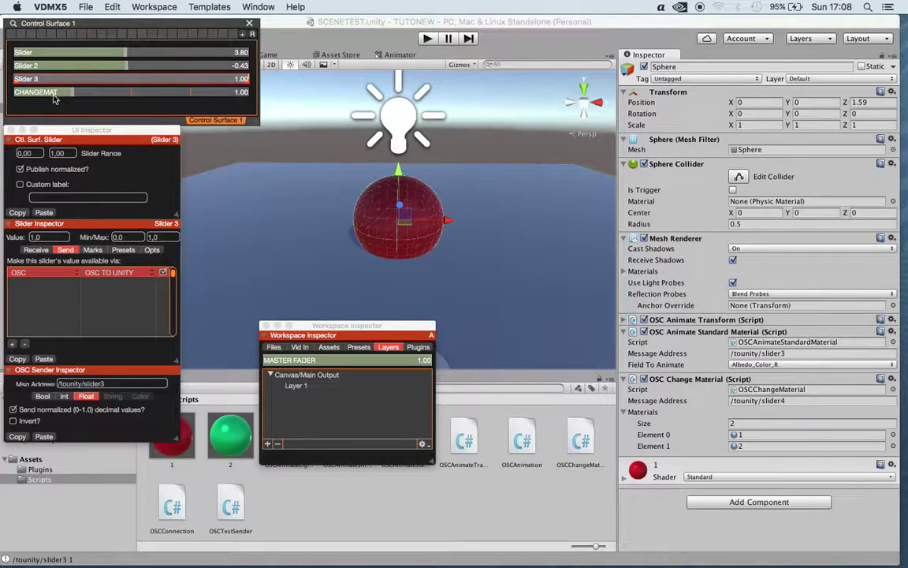
{"action": "mouse_move", "coordinate": [55, 98]}
{"action": "left_mouse_down"}
{"action": "mouse_move", "coordinate": [98, 96]}
{"action": "mouse_move", "coordinate": [57, 99]}
{"action": "left_mouse_up"}
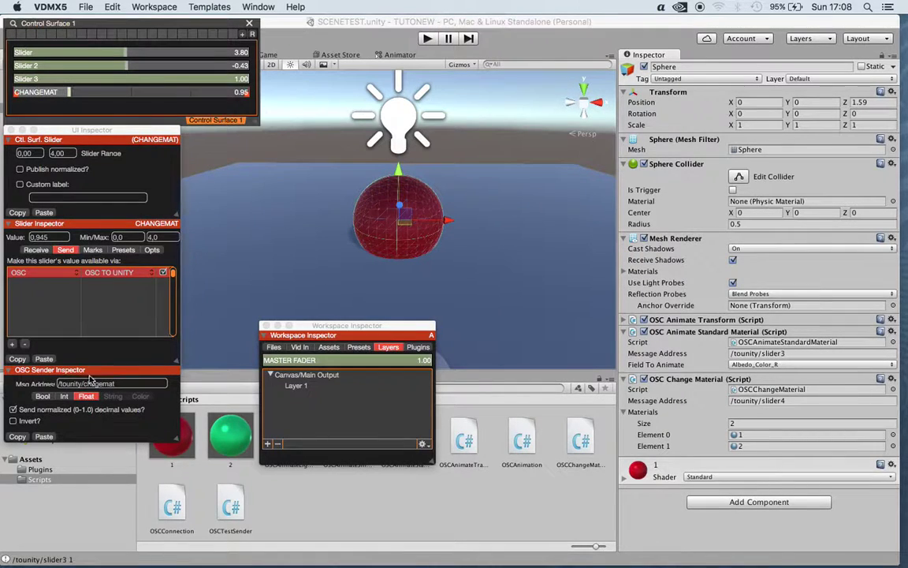
{"action": "left_click", "coordinate": [121, 383]}
{"action": "left_click_drag", "start_coordinate": [122, 383], "coordinate": [58, 384]}
{"action": "left_click", "coordinate": [119, 384]}
{"action": "left_click_drag", "start_coordinate": [118, 383], "coordinate": [26, 384]}
{"action": "key", "text": "super+c"}
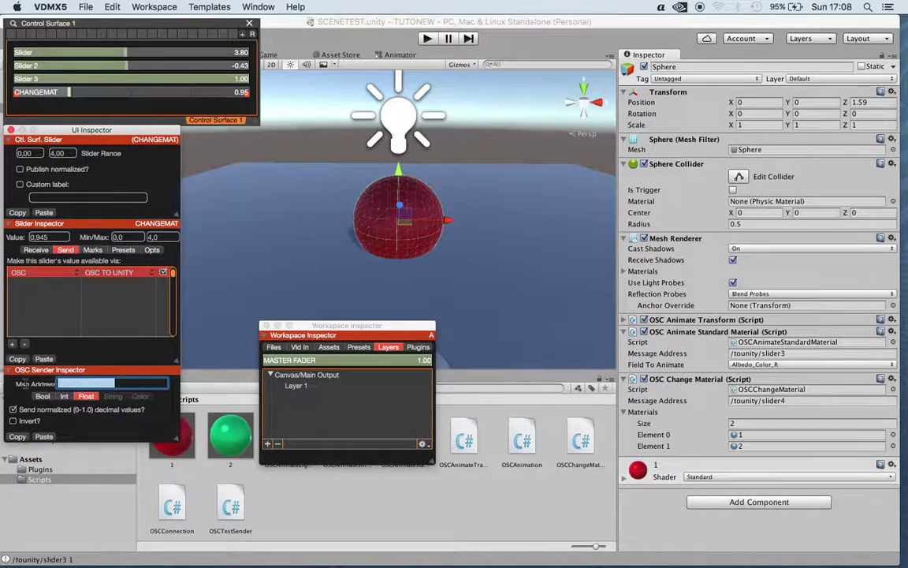
{"action": "left_click", "coordinate": [805, 401]}
{"action": "left_click_drag", "start_coordinate": [798, 400], "coordinate": [684, 404]}
{"action": "key", "text": "super+v"}
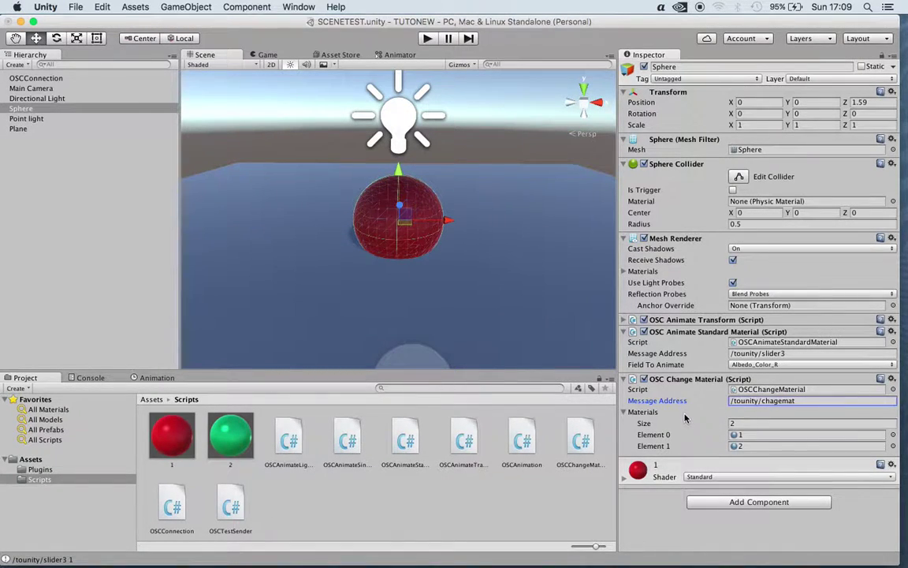
Test the material switch in play mode by moving VDMX5's CHANGEMAT slider to about 0.21, and move the Workspace Inspector off the game view
{"action": "left_click", "coordinate": [427, 38]}
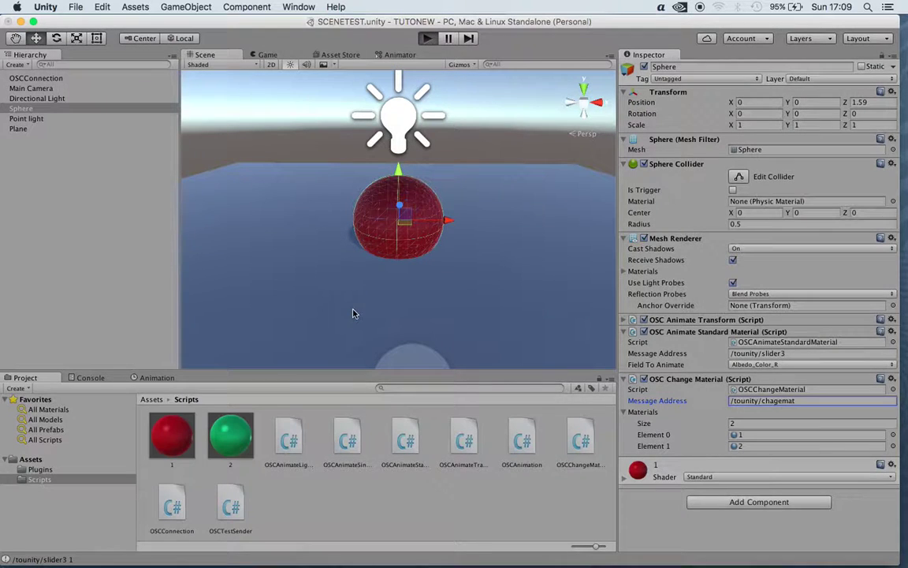
{"action": "mouse_move", "coordinate": [280, 556]}
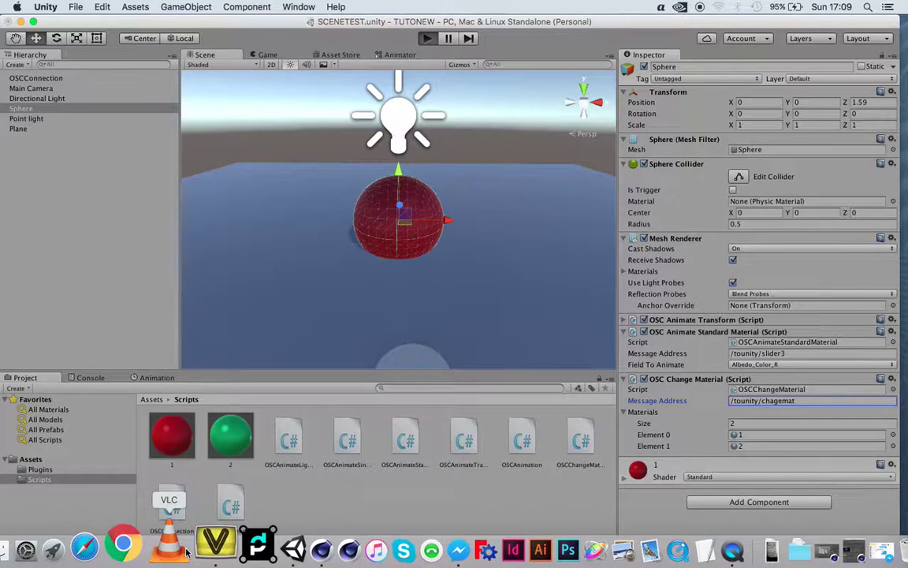
{"action": "left_click", "coordinate": [215, 542]}
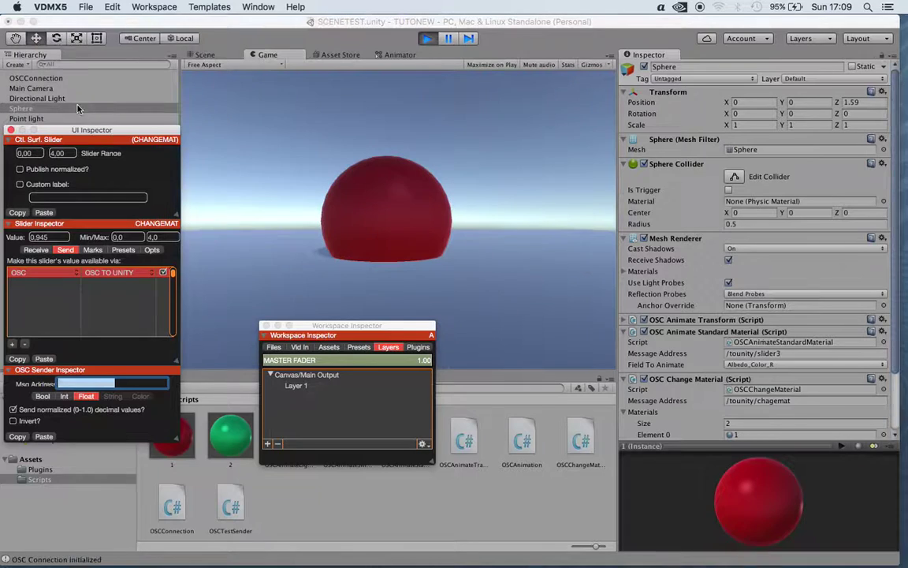
{"action": "mouse_move", "coordinate": [283, 556]}
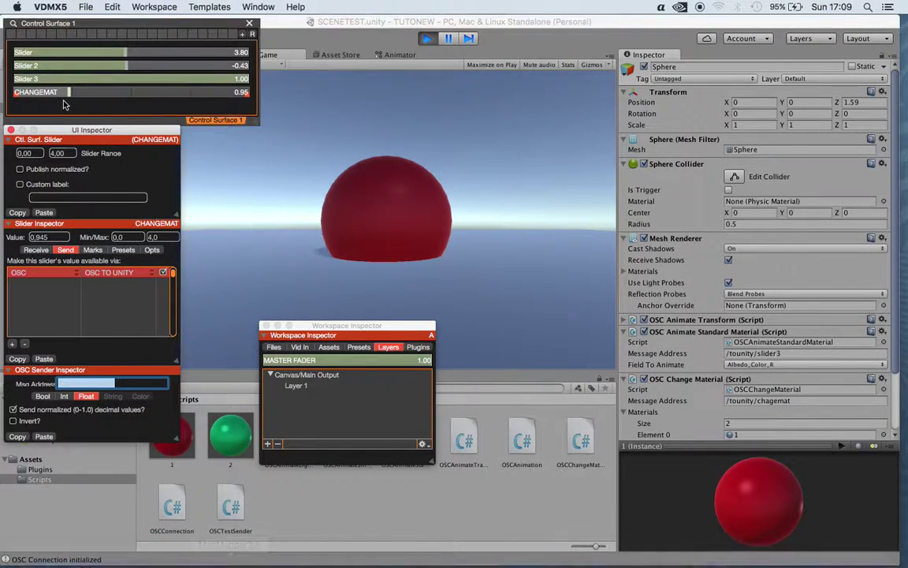
{"action": "mouse_move", "coordinate": [70, 92]}
{"action": "left_mouse_down"}
{"action": "mouse_move", "coordinate": [182, 95]}
{"action": "mouse_move", "coordinate": [49, 89]}
{"action": "mouse_move", "coordinate": [264, 89]}
{"action": "mouse_move", "coordinate": [83, 121]}
{"action": "mouse_move", "coordinate": [203, 109]}
{"action": "mouse_move", "coordinate": [189, 92]}
{"action": "mouse_move", "coordinate": [41, 90]}
{"action": "mouse_move", "coordinate": [67, 92]}
{"action": "left_mouse_up"}
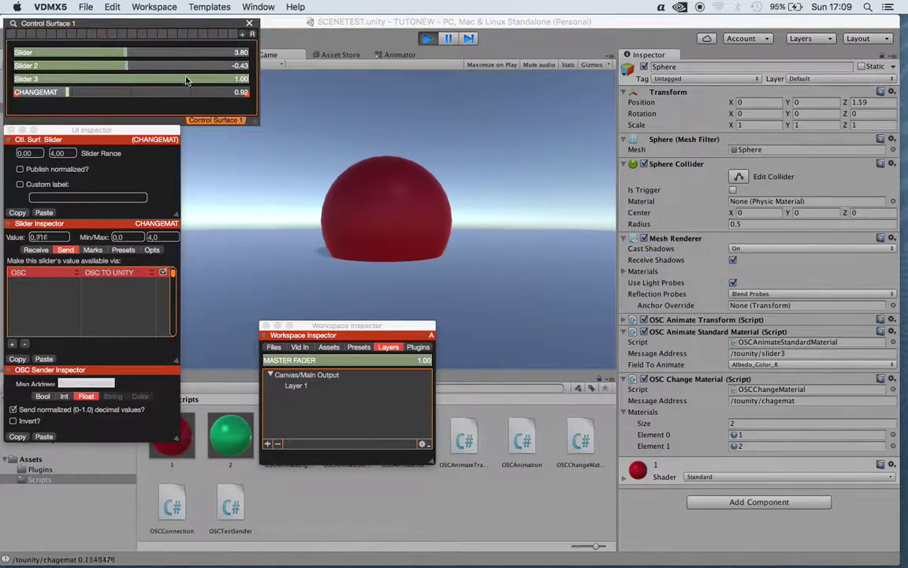
{"action": "left_click_drag", "start_coordinate": [186, 80], "coordinate": [252, 115]}
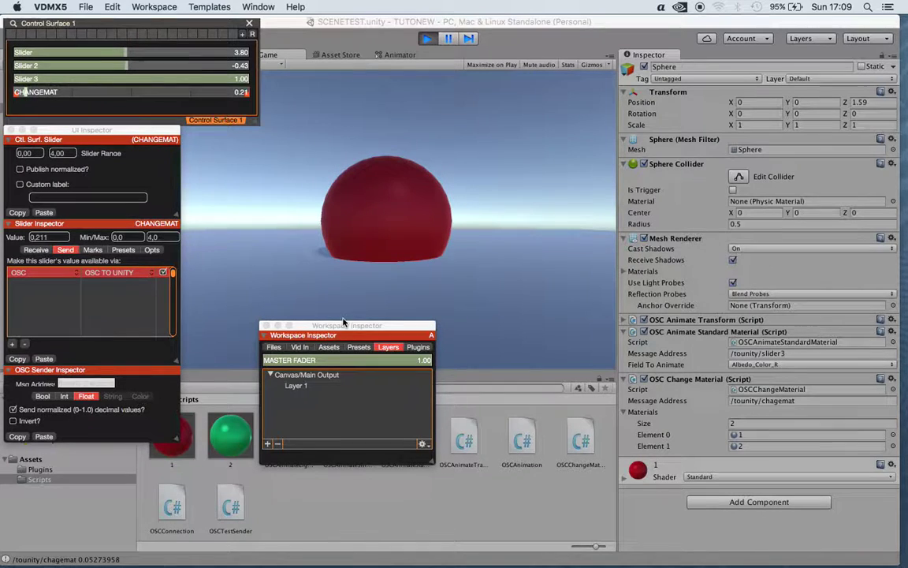
{"action": "left_click_drag", "start_coordinate": [343, 321], "coordinate": [175, 135]}
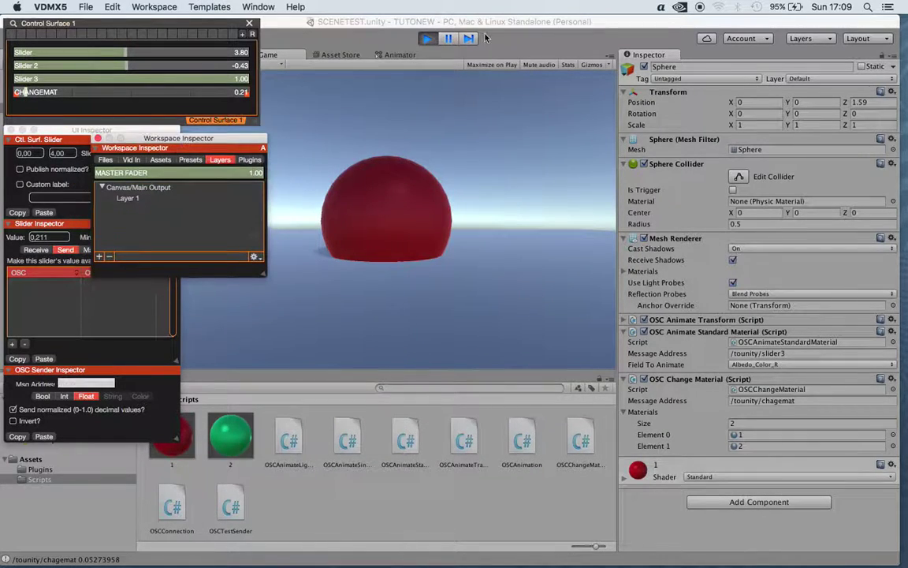
Switch back to Unity and stop play mode
{"action": "left_click", "coordinate": [384, 23]}
{"action": "left_click", "coordinate": [426, 37]}
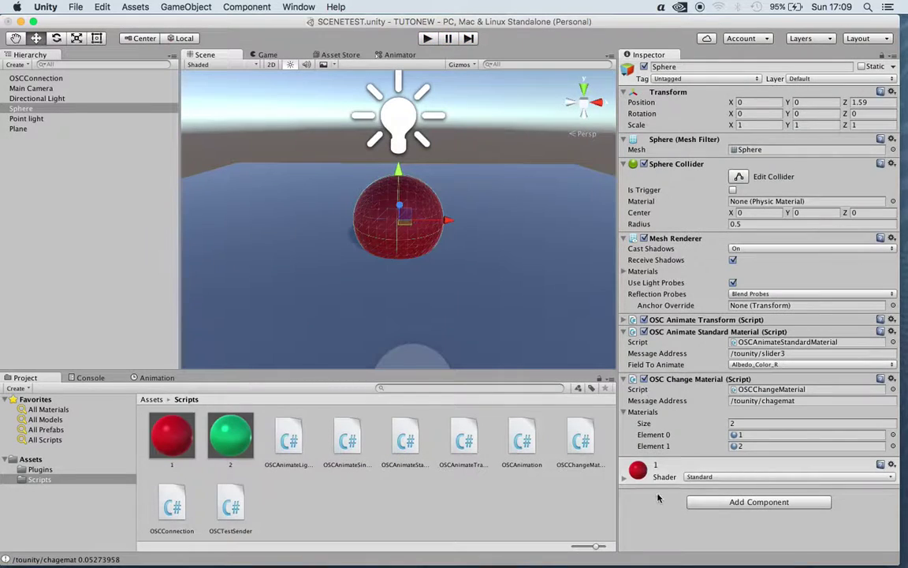
Try a size of 200 for the sphere's OSC Change Material list and look through its elements
{"action": "left_click", "coordinate": [682, 427]}
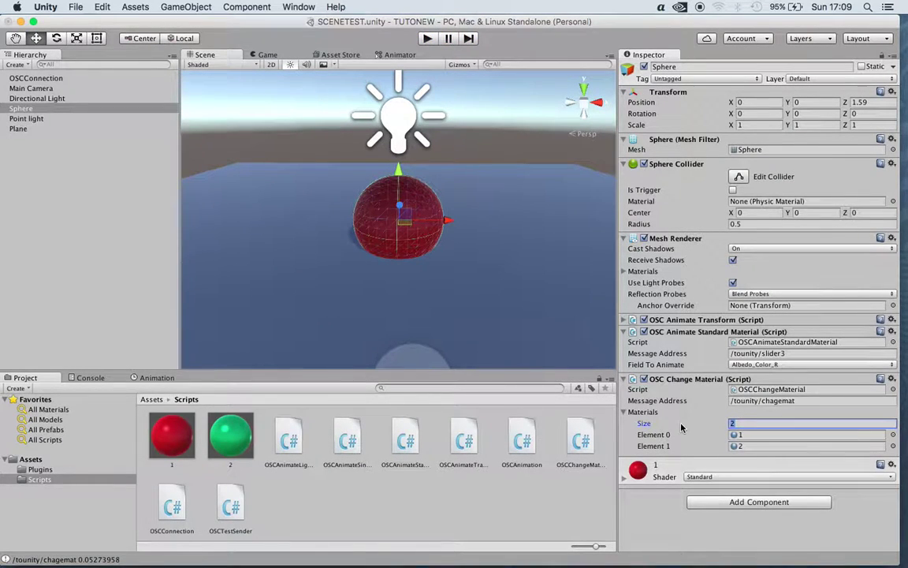
{"action": "type", "text": "200"}
{"action": "key", "text": "Return"}
{"action": "scroll", "coordinate": [689, 410], "scroll_direction": "down", "scroll_amount": 20}
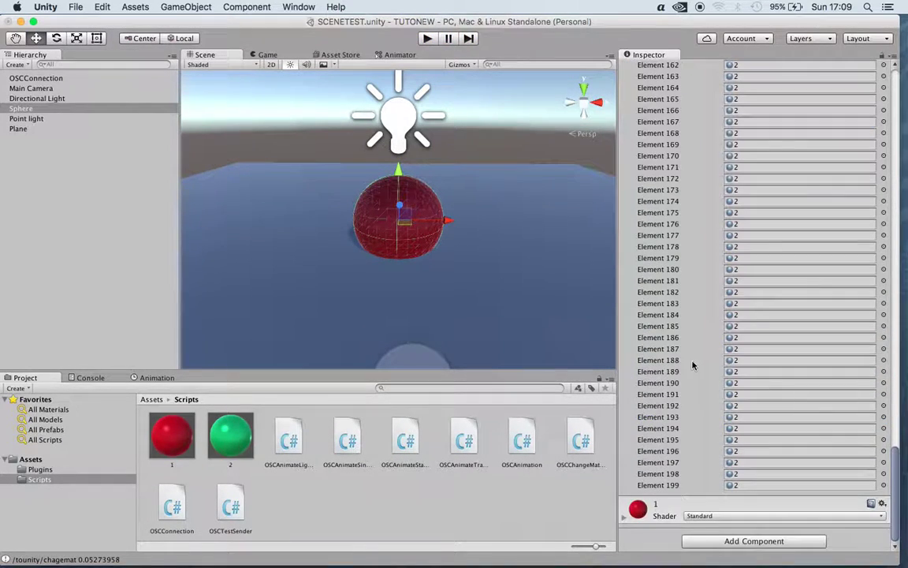
{"action": "scroll", "coordinate": [693, 364], "scroll_direction": "up", "scroll_amount": 20}
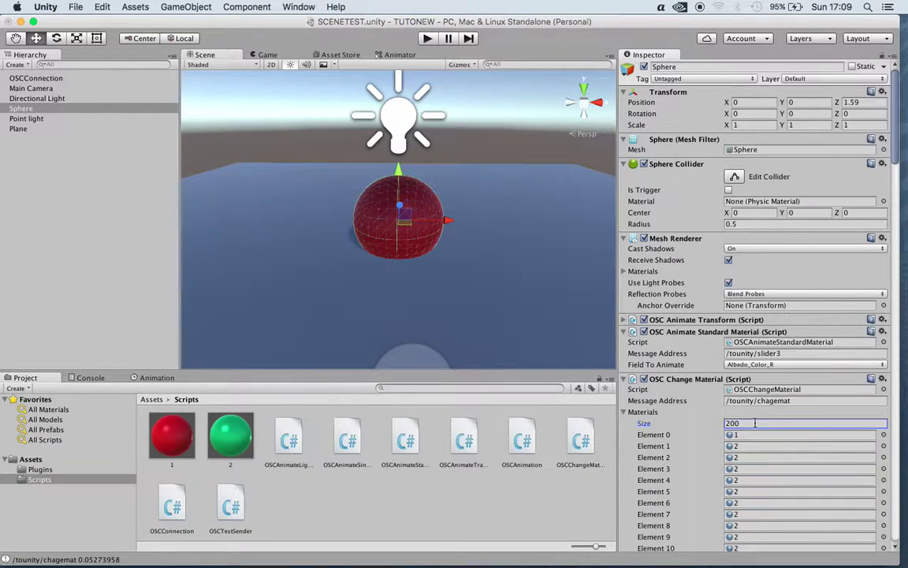
Restore the OSC Change Material list size to 2
{"action": "key", "text": "BackSpace"}
{"action": "key", "text": "BackSpace"}
{"action": "key", "text": "Return"}
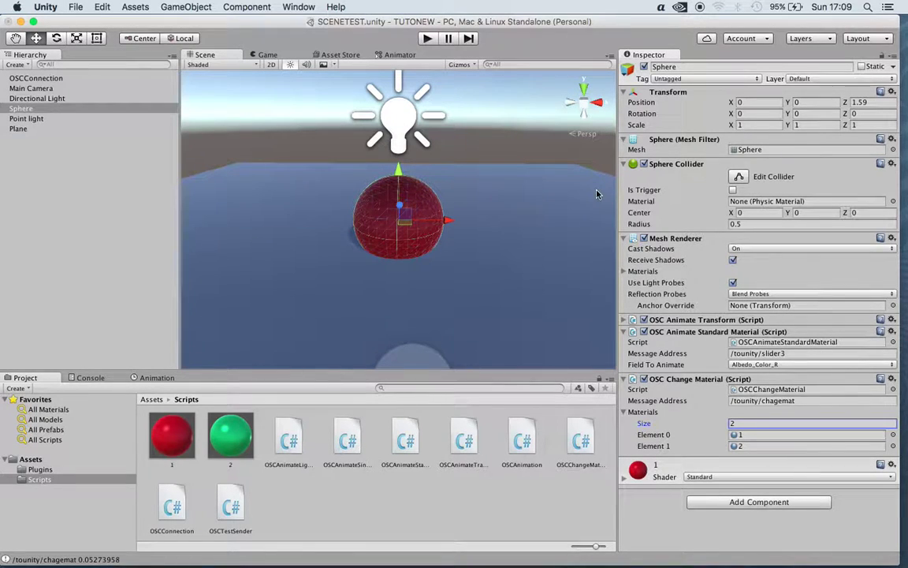
{"action": "left_click", "coordinate": [681, 200]}
Bring up the Cinema 4D R18 window and return to Unity
{"action": "mouse_move", "coordinate": [503, 555]}
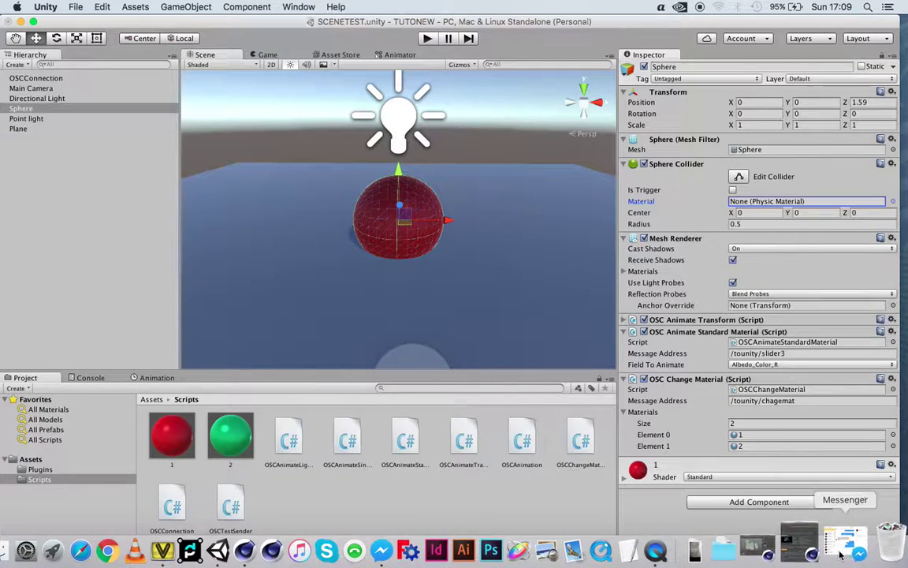
{"action": "left_click", "coordinate": [285, 547]}
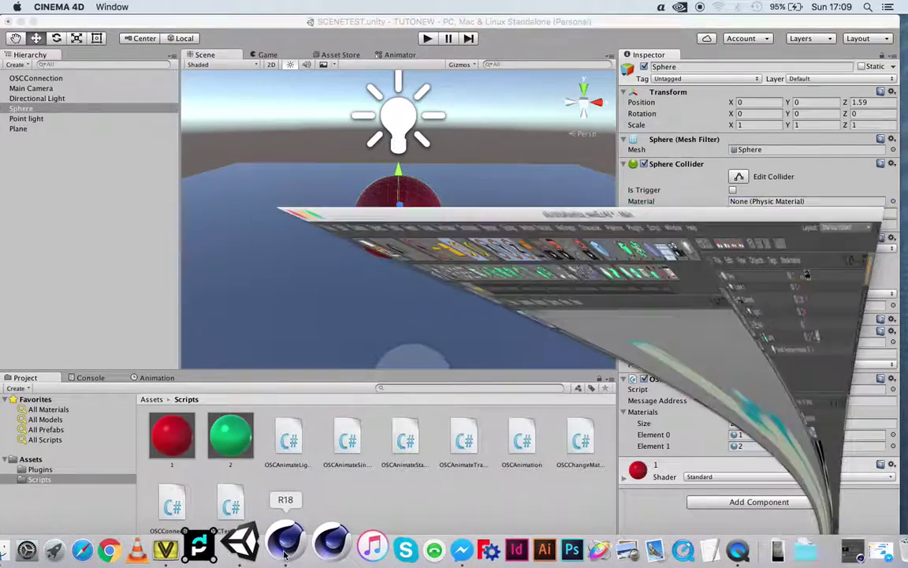
{"action": "left_click", "coordinate": [263, 547]}
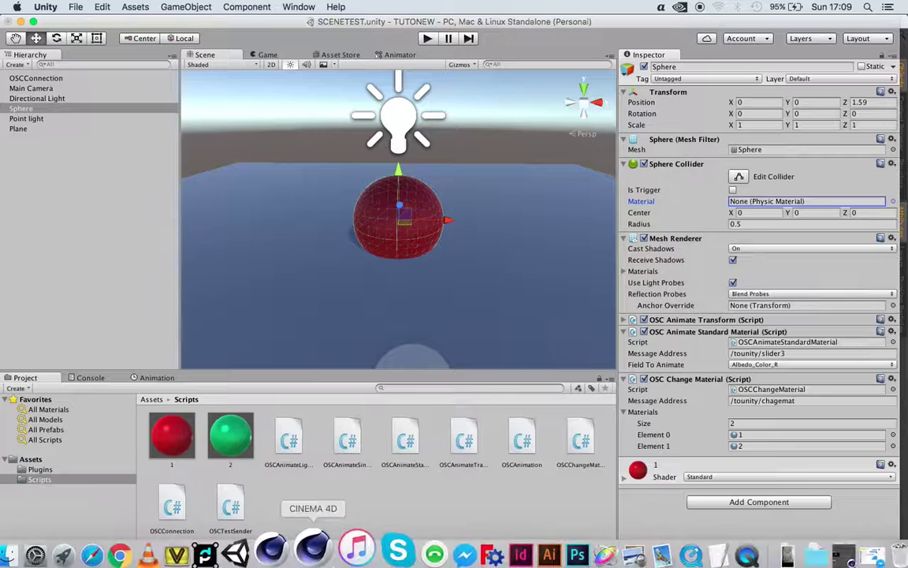